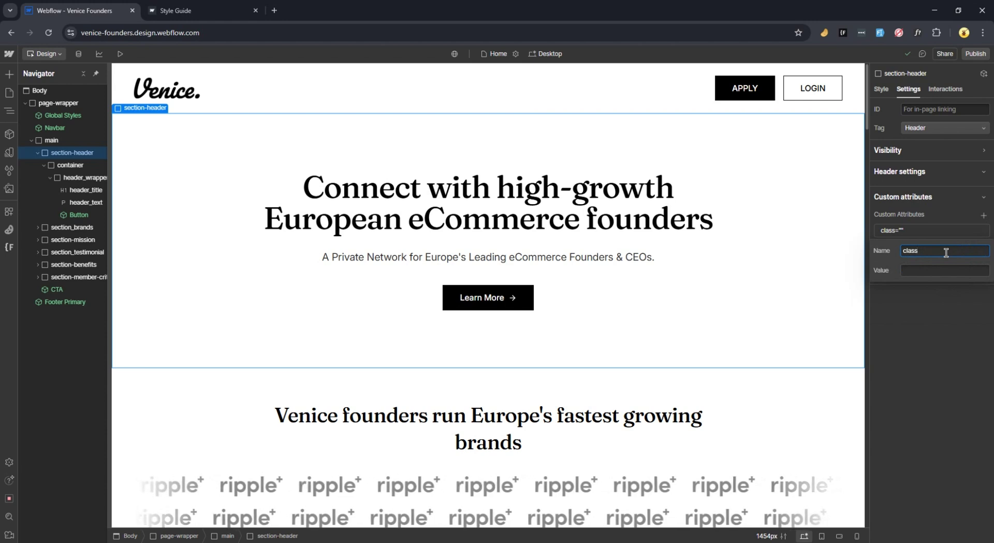
# - Assign the u-bg-primary class to the section-header's custom class attribute
pyautogui.click(943, 271)
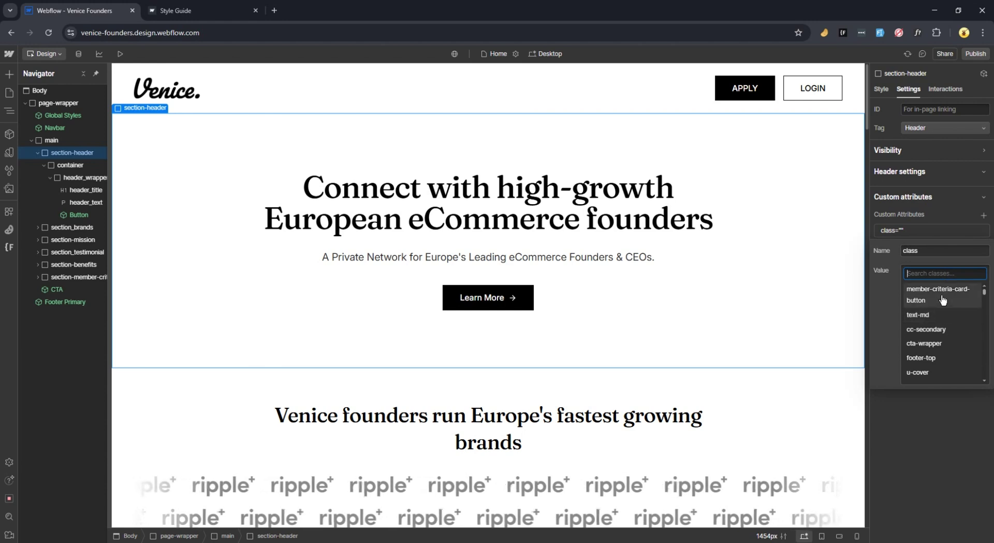
pyautogui.scroll(-5, 943, 321)
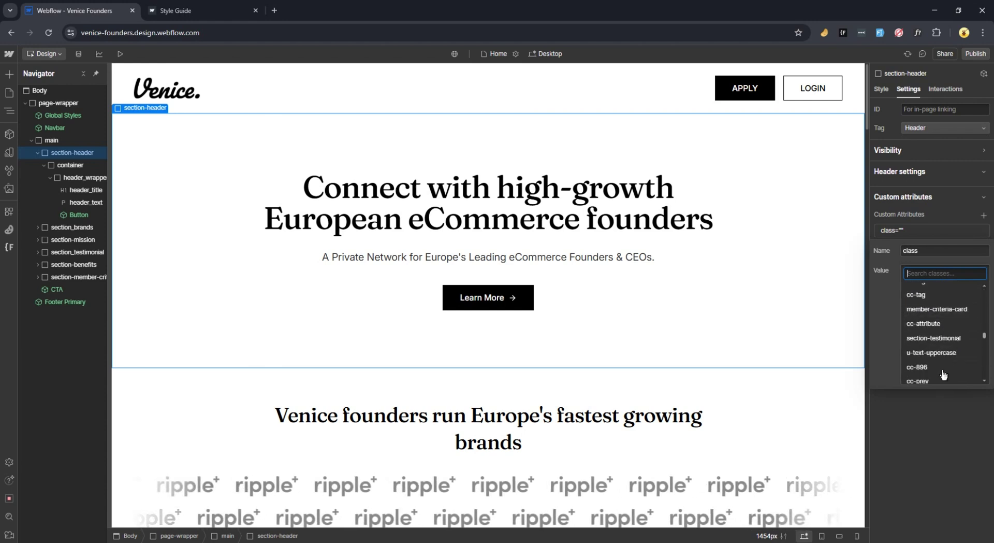
pyautogui.scroll(6, 944, 357)
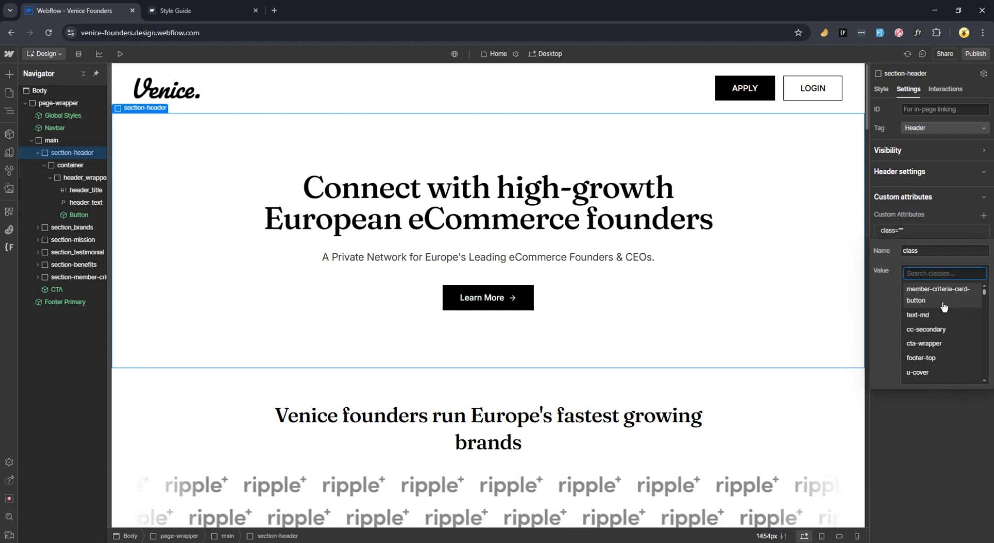
pyautogui.write('u-bg')
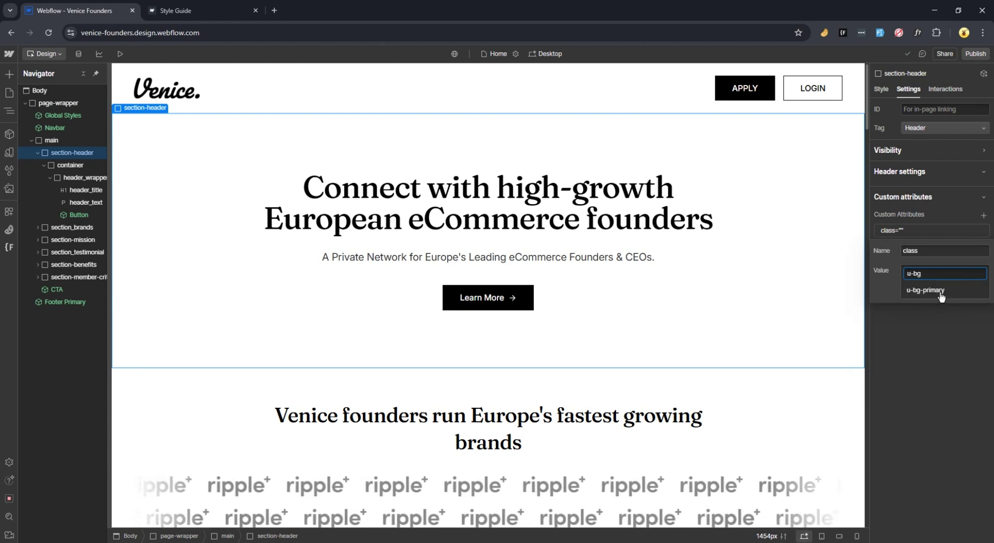
pyautogui.click(941, 295)
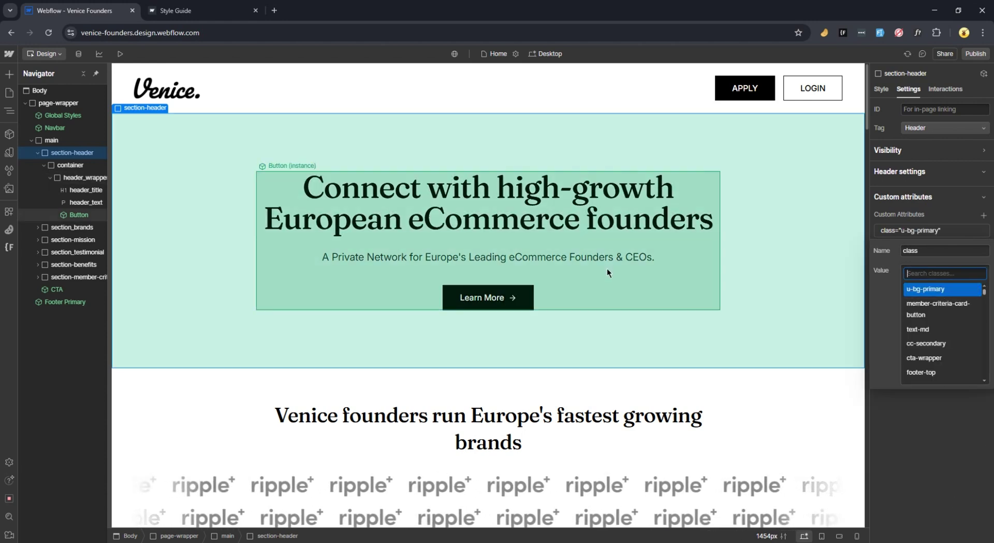
pyautogui.click(909, 239)
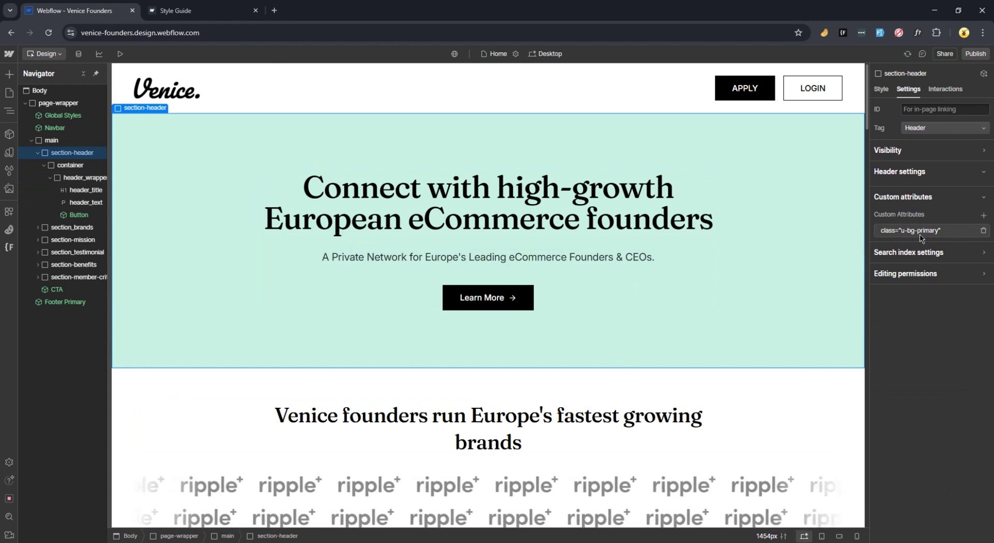
# - Remove the section-header class from the header element's style selector
pyautogui.click(882, 90)
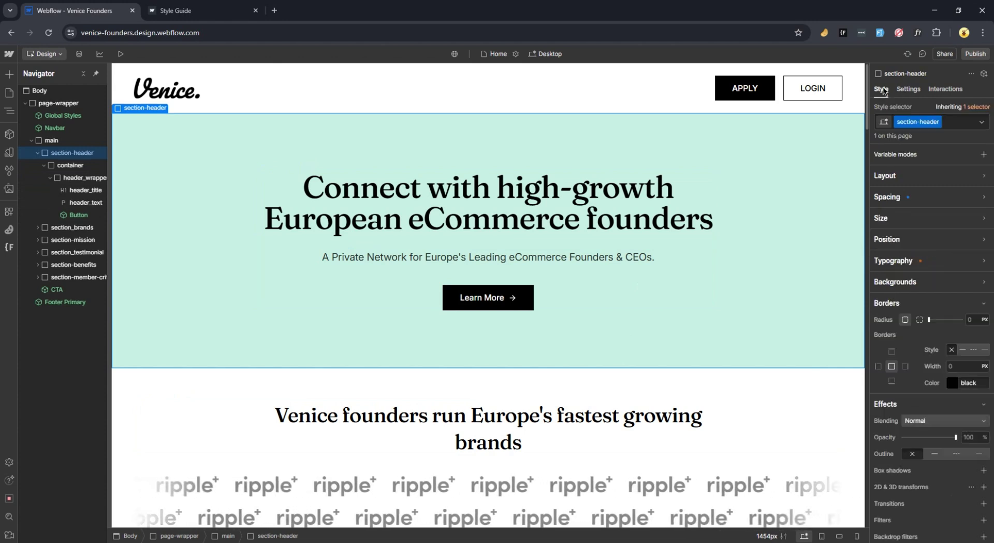
pyautogui.click(914, 122)
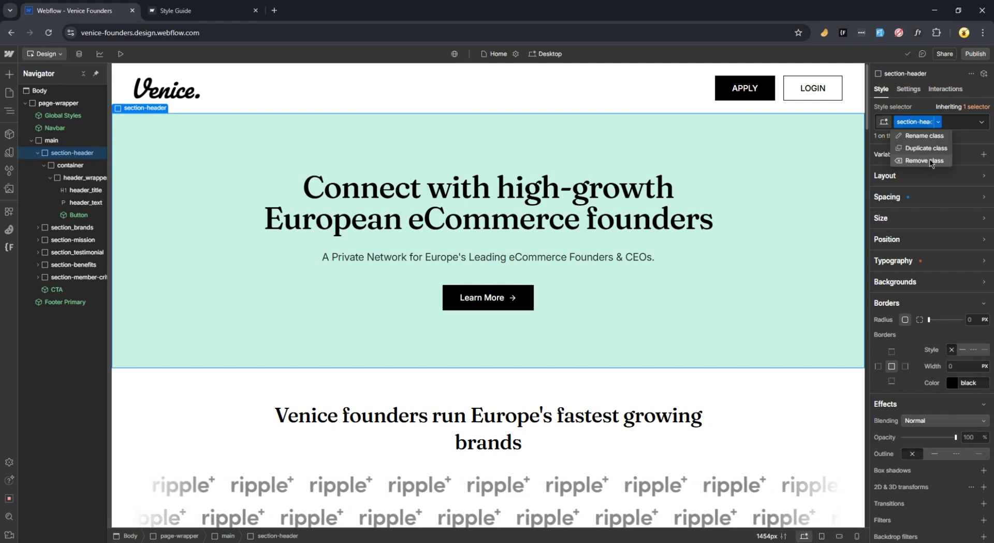
pyautogui.click(927, 161)
# - Reapply the existing section-header class to the unstyled Header element
pyautogui.click(916, 122)
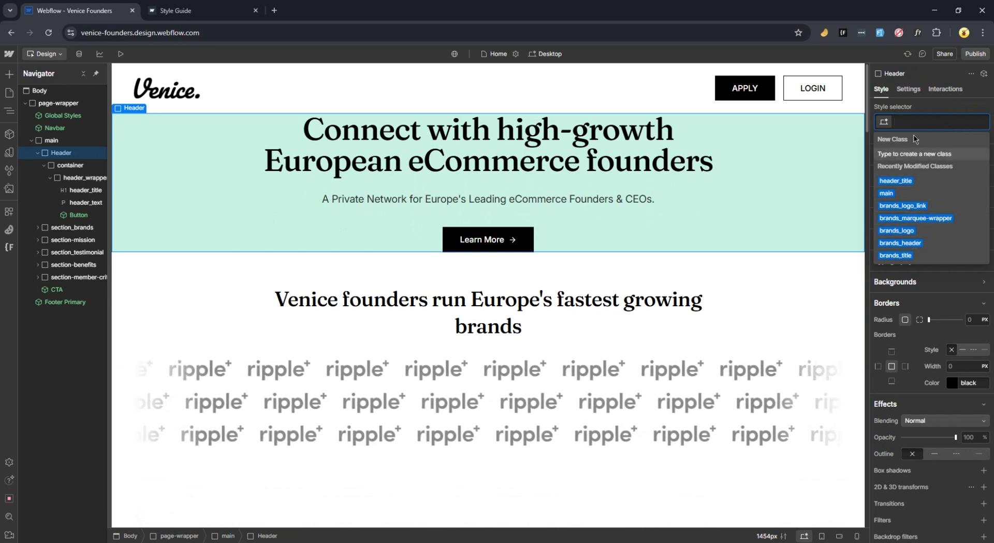
pyautogui.write('sect')
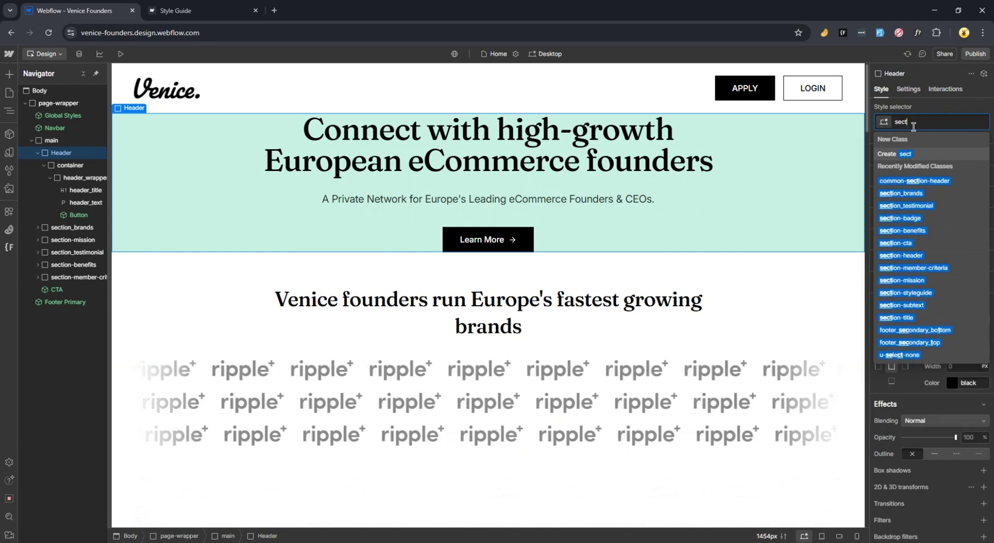
pyautogui.write('ion')
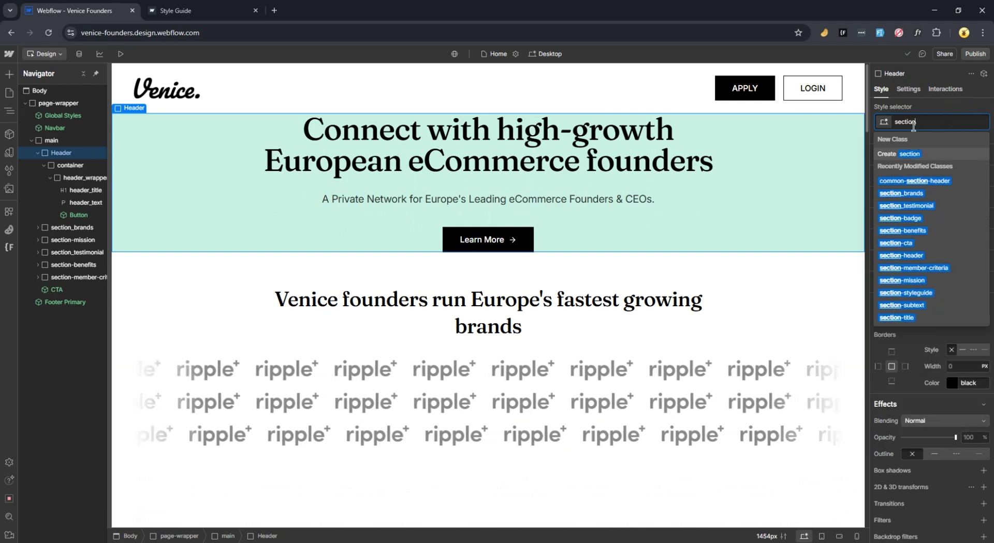
pyautogui.write('-he')
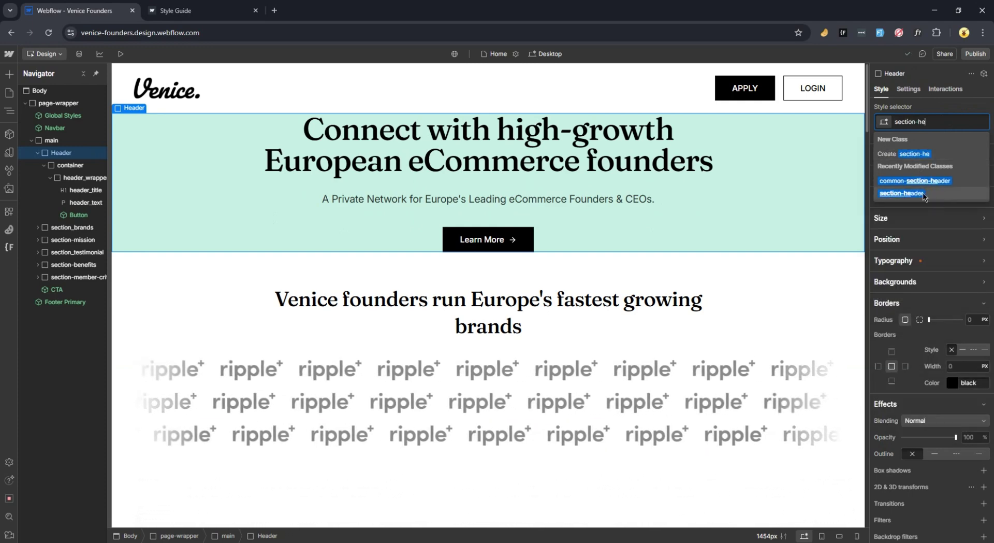
pyautogui.click(923, 195)
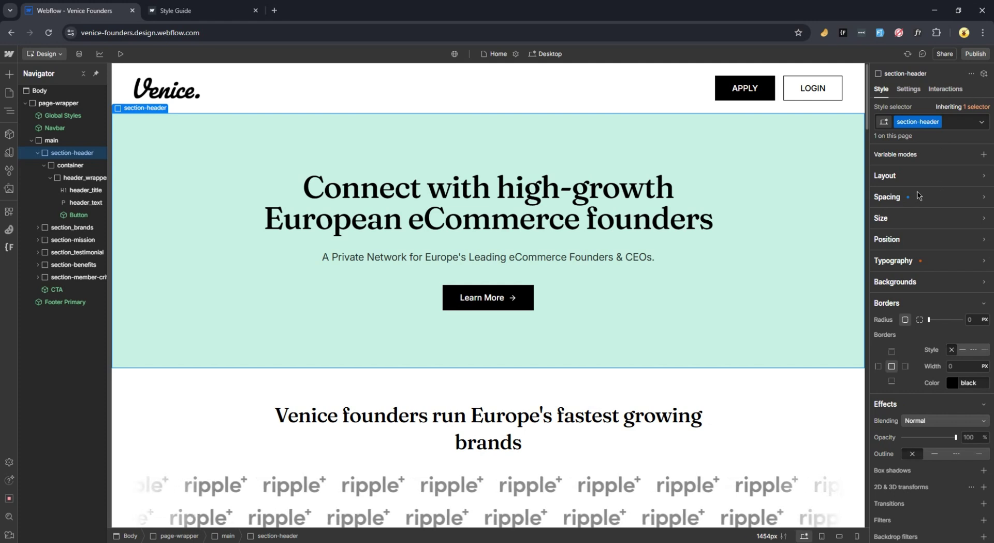
# - Add u-font-secondary to the section-header's custom class attribute alongside u-bg-primary
pyautogui.click(908, 92)
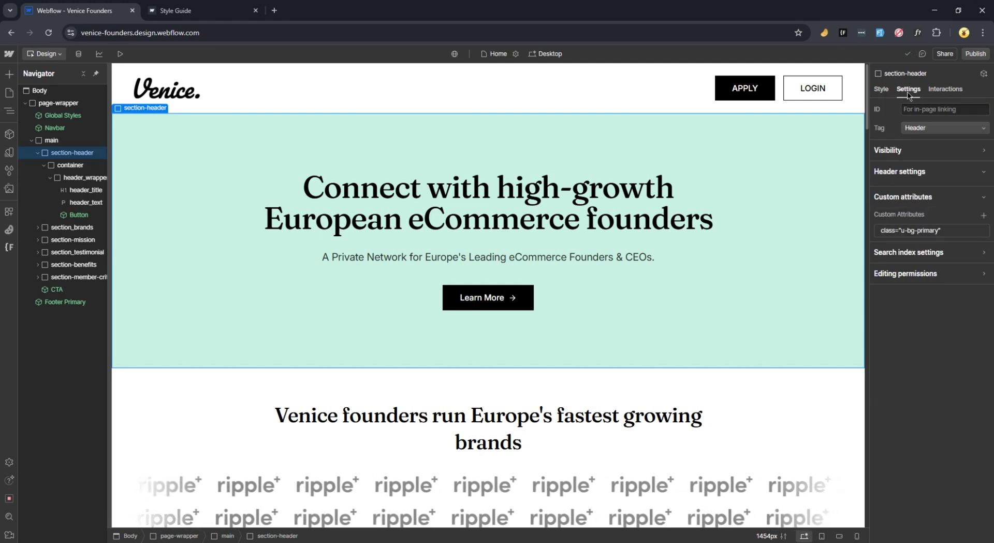
pyautogui.click(938, 231)
pyautogui.click(948, 271)
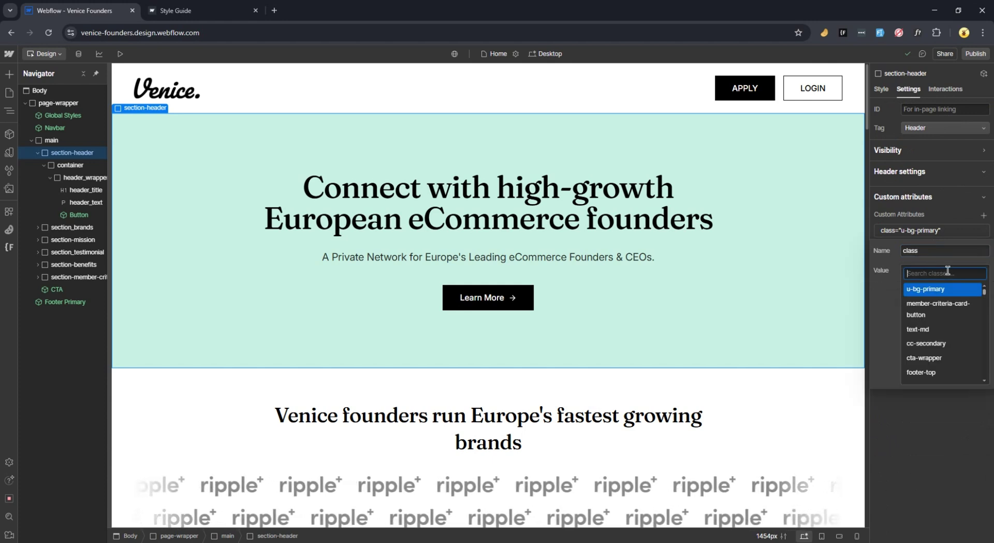
pyautogui.write('u')
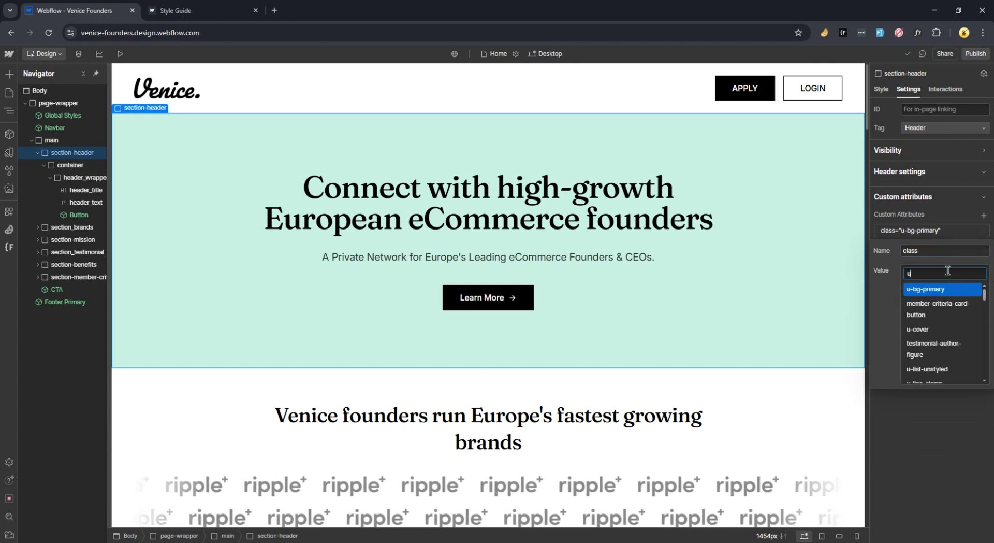
pyautogui.write('-font')
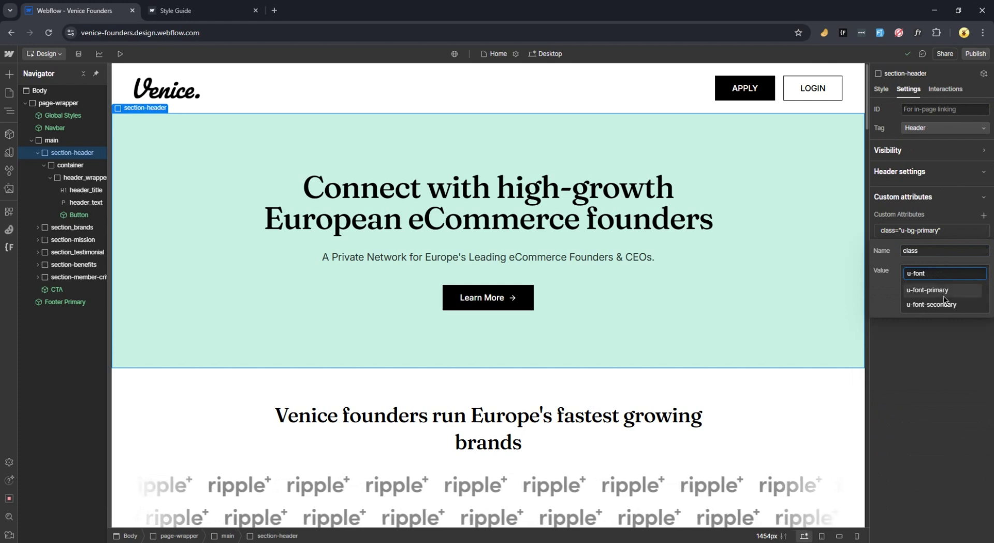
pyautogui.click(939, 306)
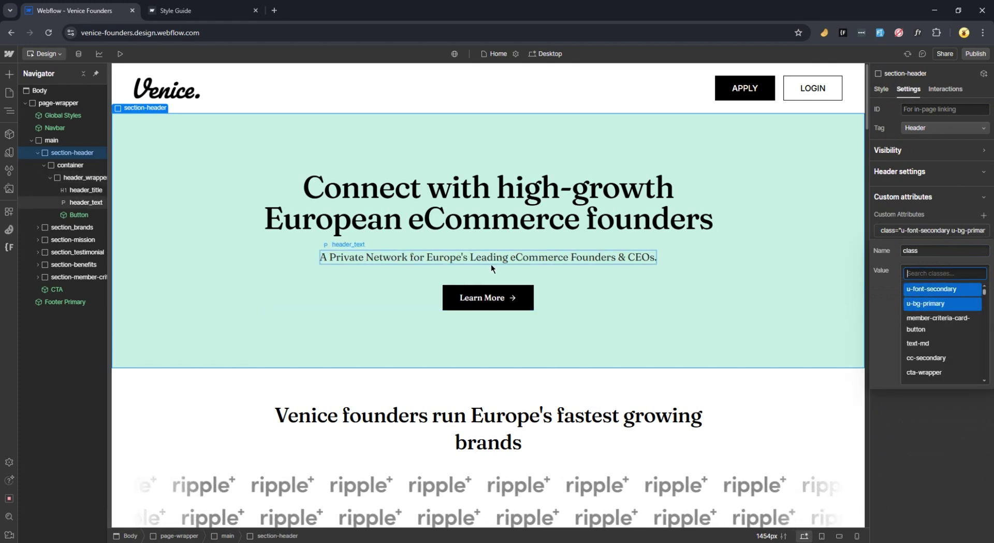
pyautogui.click(936, 258)
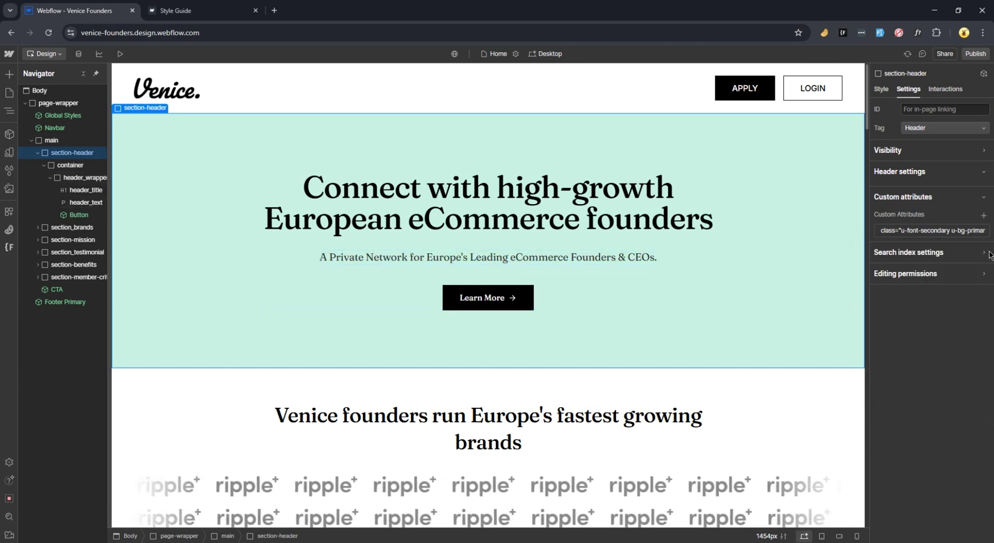
# - Remove u-font-secondary and u-bg-primary from the section-header's custom class attribute
pyautogui.click(936, 231)
pyautogui.click(936, 270)
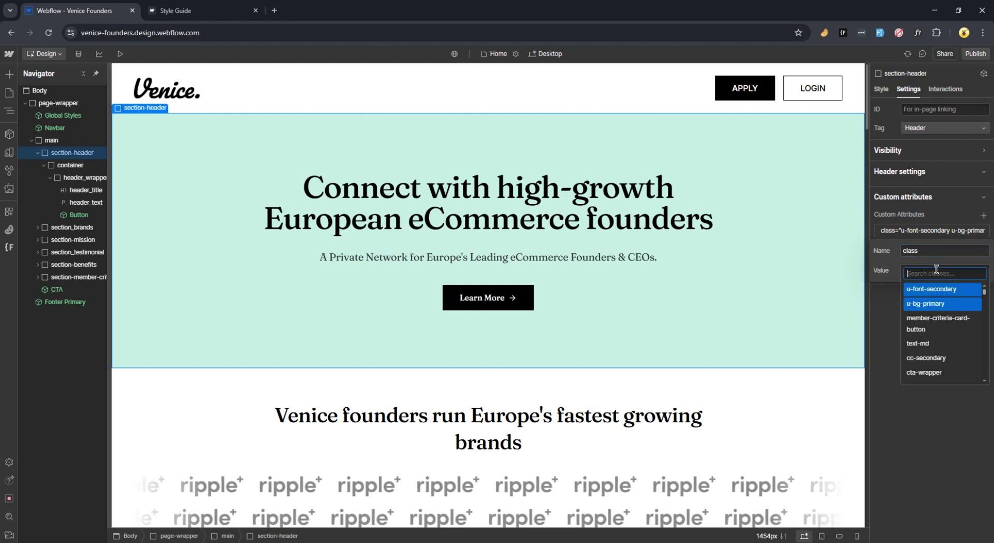
pyautogui.moveTo(940, 292)
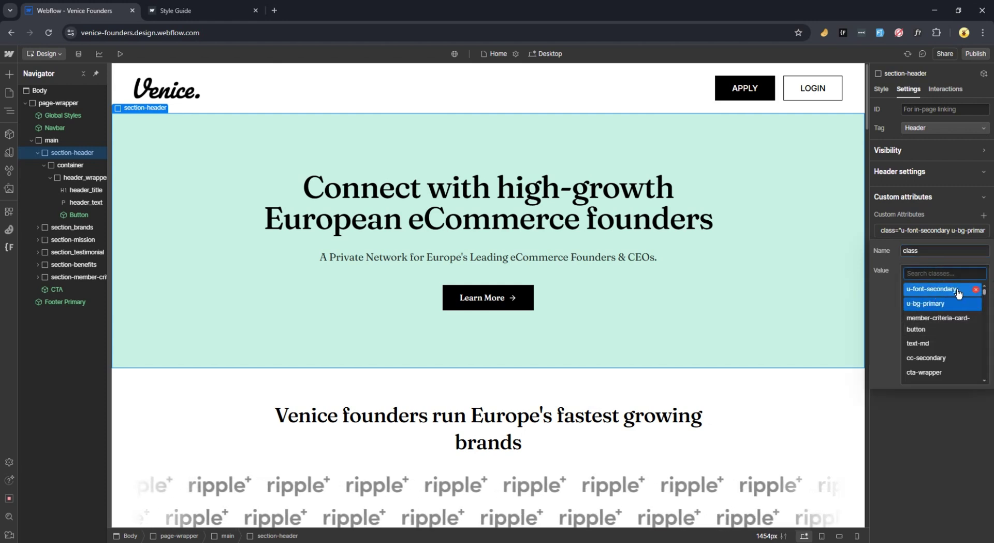
pyautogui.click(976, 290)
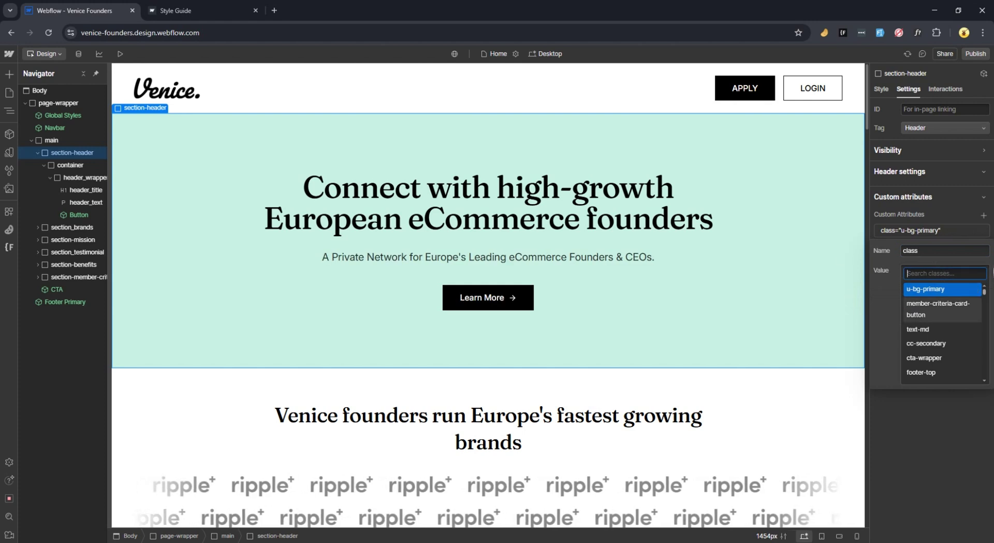
pyautogui.click(944, 289)
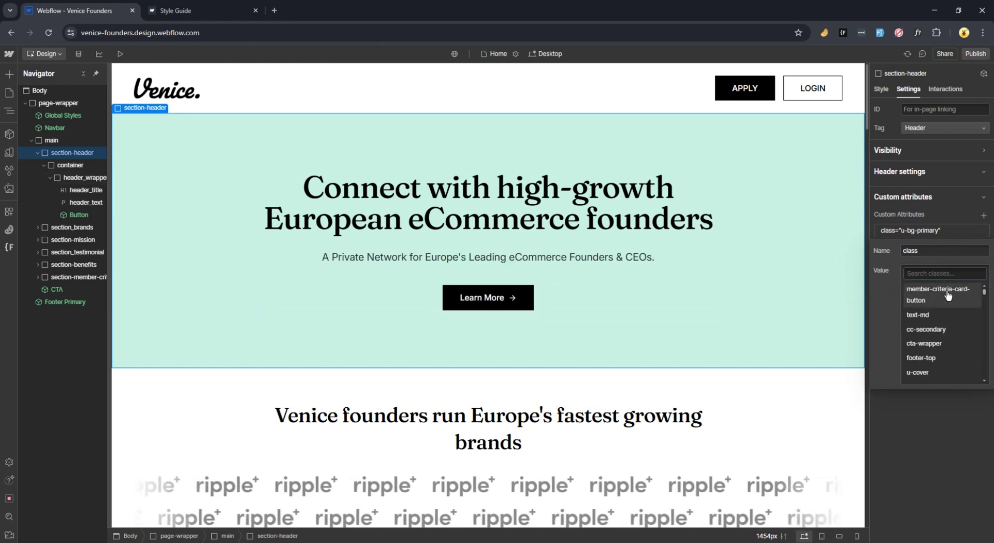
# - Review the section-header's style and element settings, and delete its empty class custom attribute
pyautogui.click(881, 88)
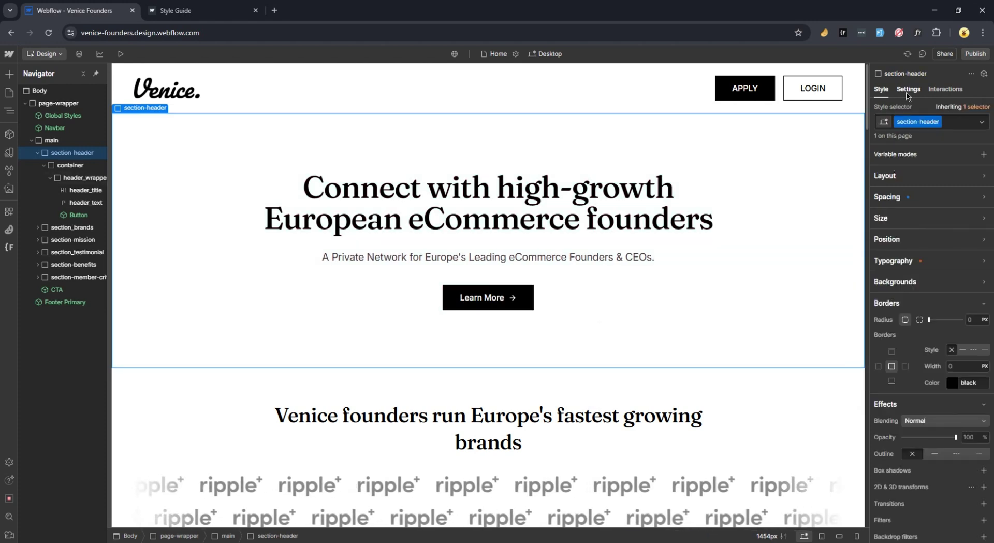
pyautogui.click(908, 91)
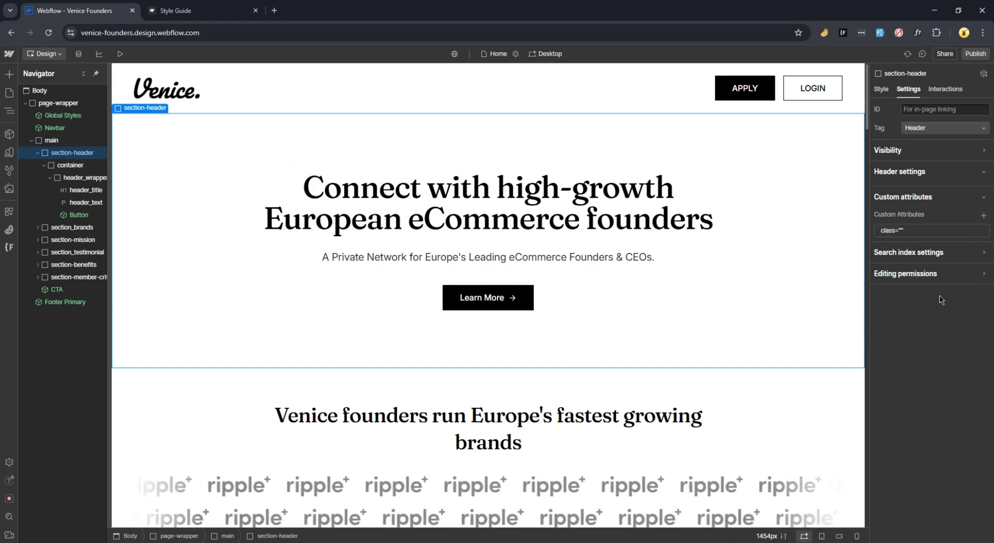
pyautogui.click(881, 88)
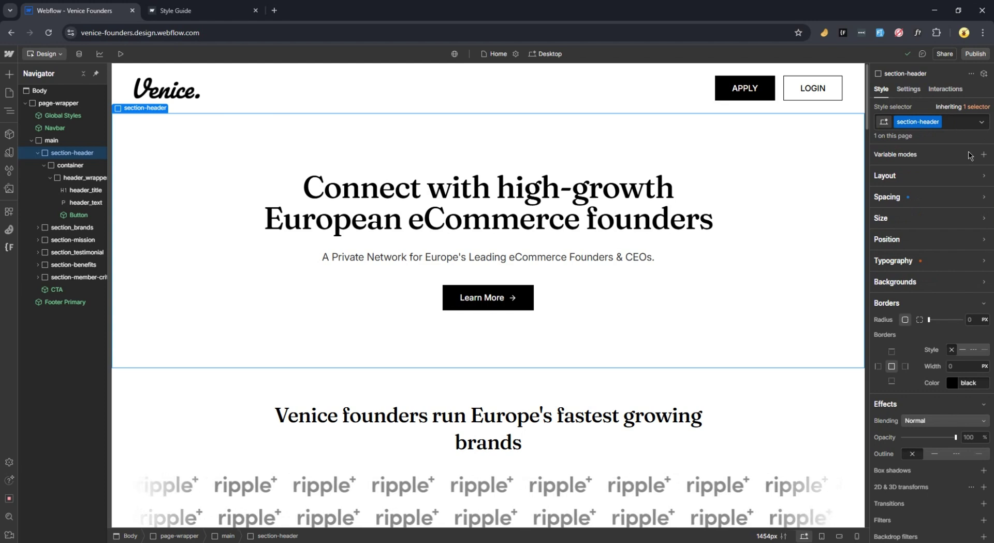
pyautogui.click(909, 89)
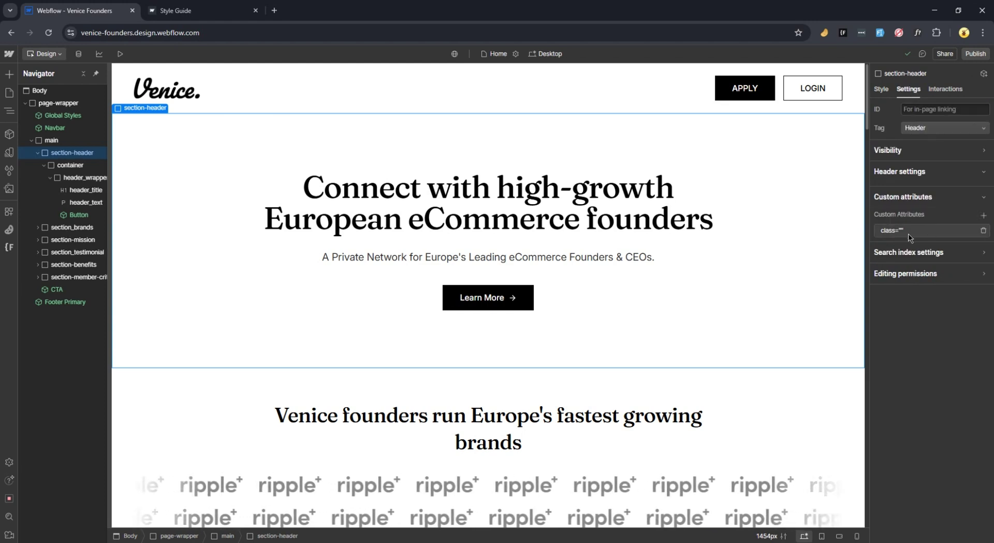
pyautogui.click(983, 230)
# - Switch to the Style Guide page and examine its heading, text, utility, spacing and component classes
pyautogui.click(202, 10)
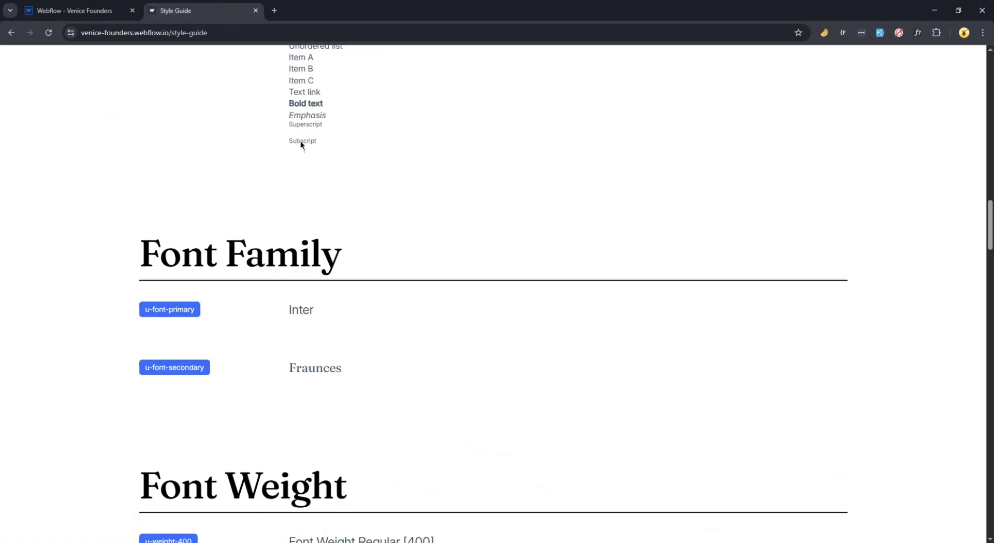
pyautogui.scroll(15, 406, 243)
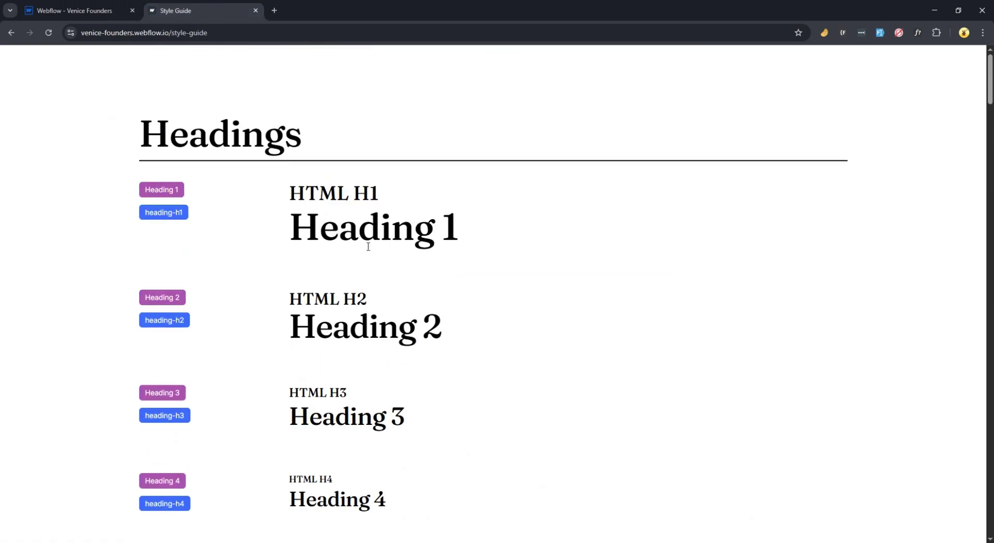
pyautogui.scroll(-10, 363, 254)
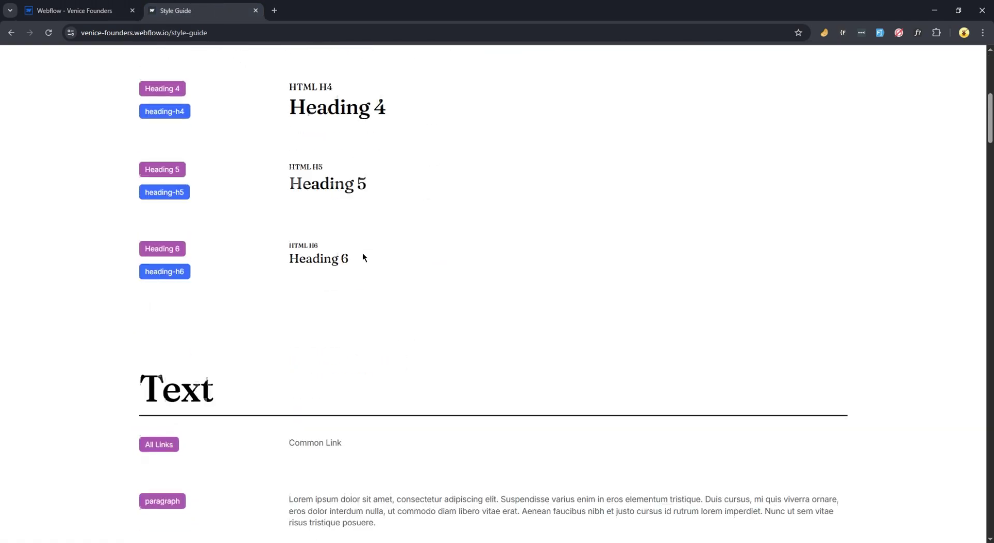
pyautogui.scroll(10, 383, 233)
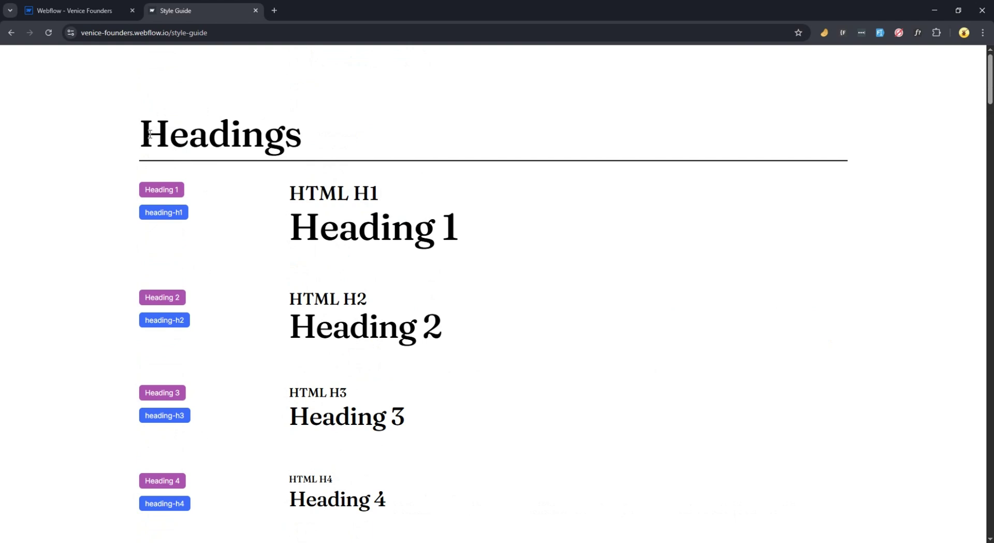
pyautogui.scroll(-20, 512, 236)
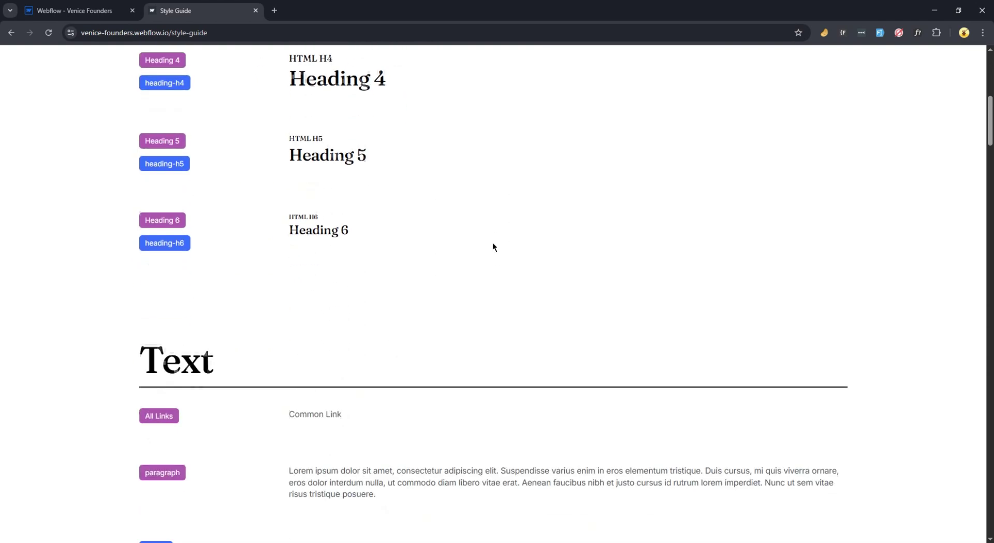
pyautogui.scroll(-15, 486, 236)
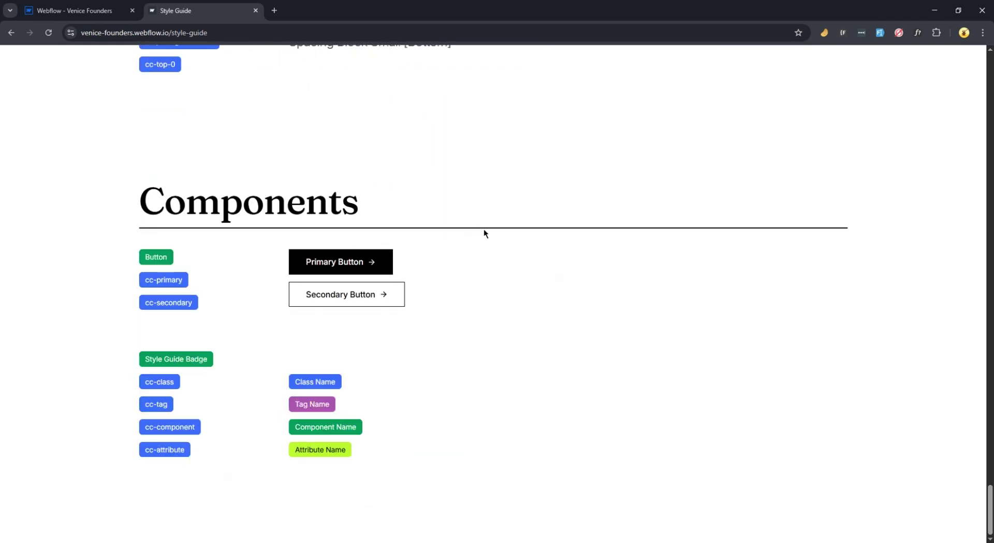
pyautogui.click(373, 304)
pyautogui.scroll(5, 373, 304)
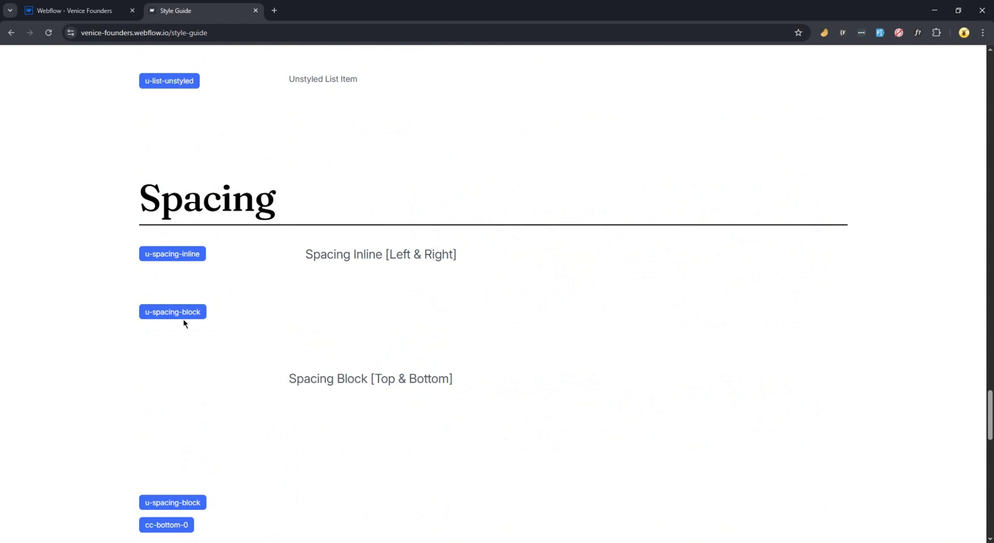
pyautogui.scroll(3, 270, 344)
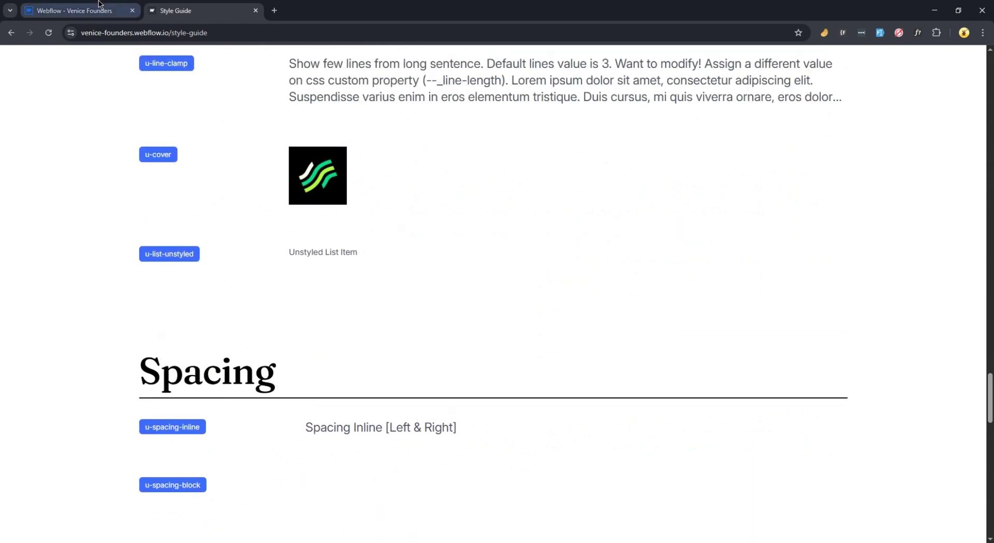
# - Return to the Webflow Designer and add the existing u-bg-primary combo class to the section-header's style selector
pyautogui.click(101, 7)
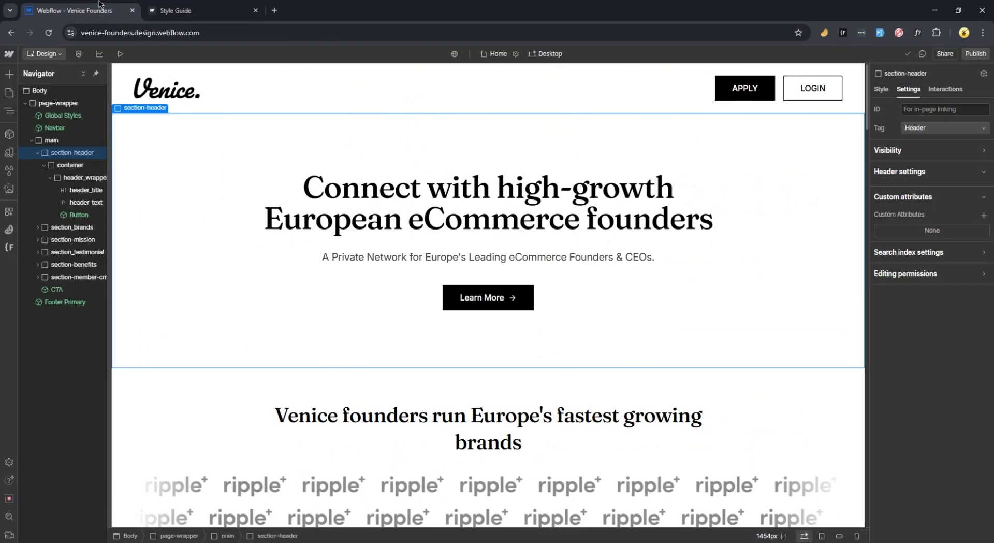
pyautogui.click(882, 90)
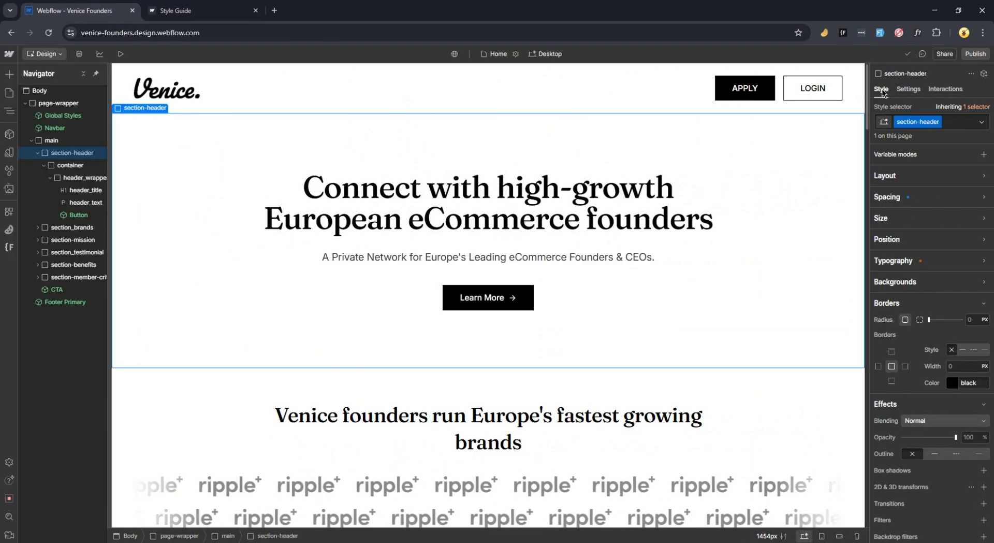
pyautogui.click(954, 122)
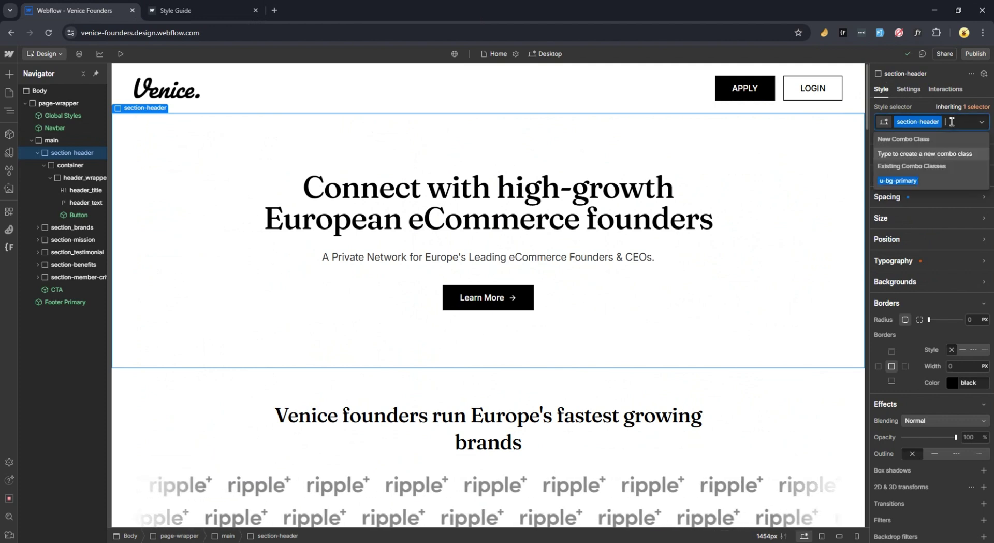
pyautogui.write('u-bg')
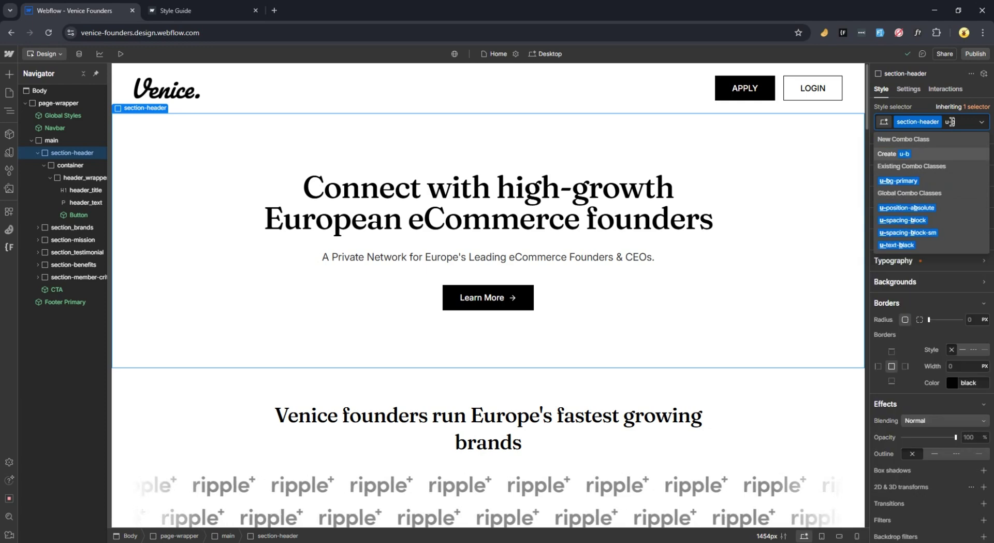
pyautogui.click(923, 184)
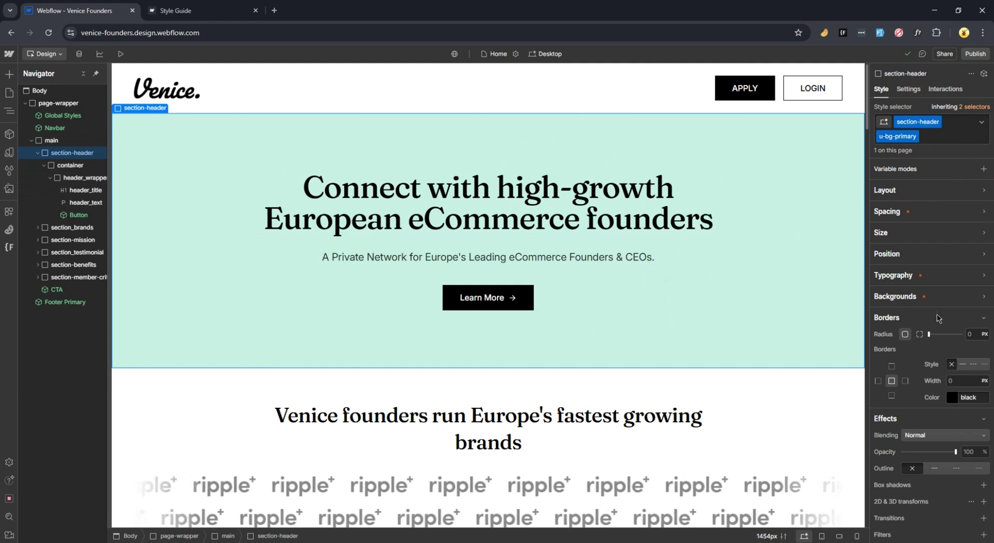
# - Set the top padding of the section-header and u-bg-primary combo to 5 rem, and remove u-bg-primary from the element
pyautogui.click(887, 318)
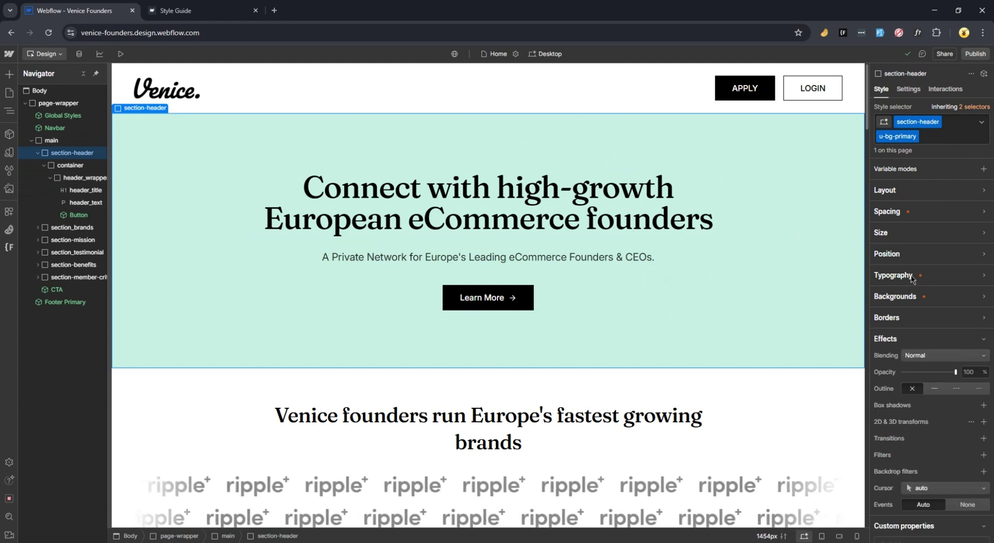
pyautogui.click(896, 215)
pyautogui.click(933, 242)
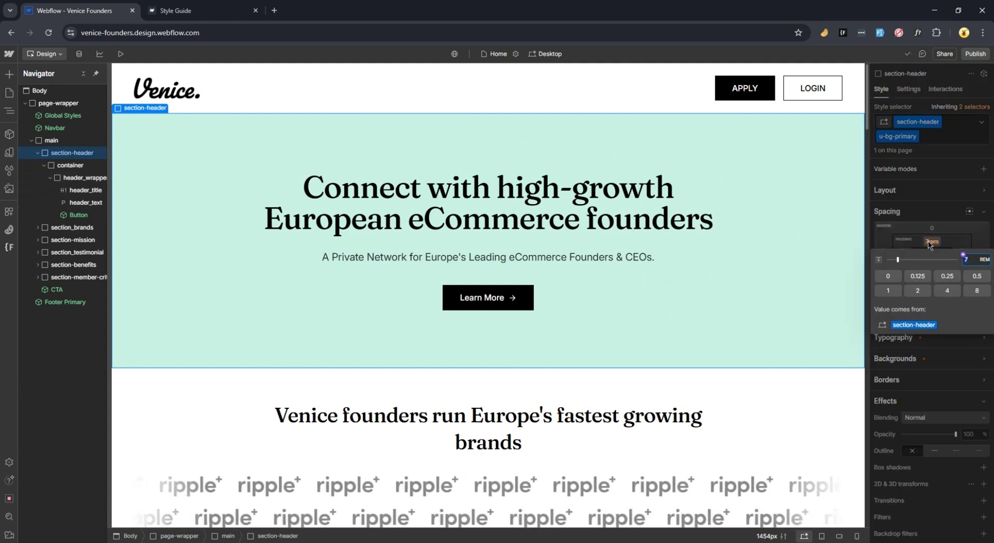
pyautogui.press('Return')
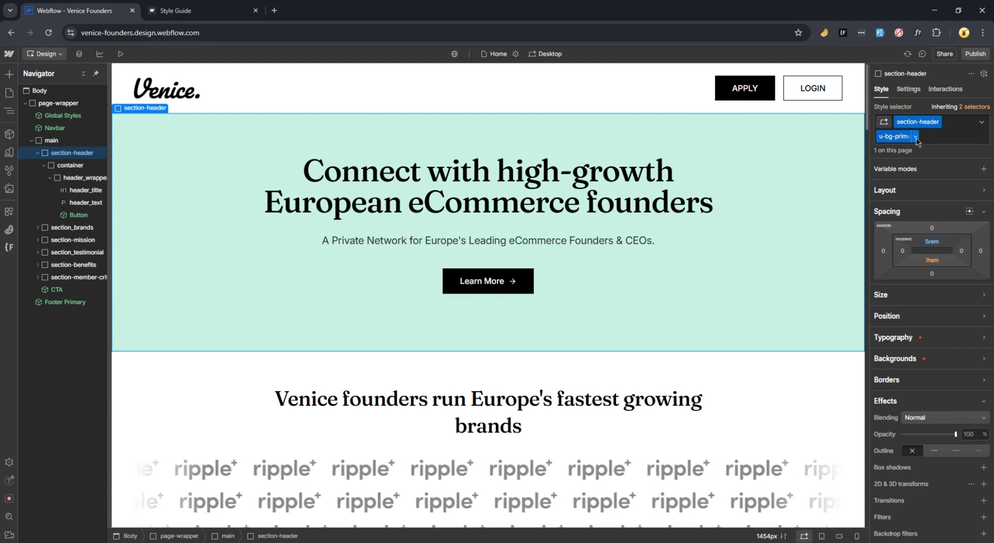
pyautogui.click(915, 137)
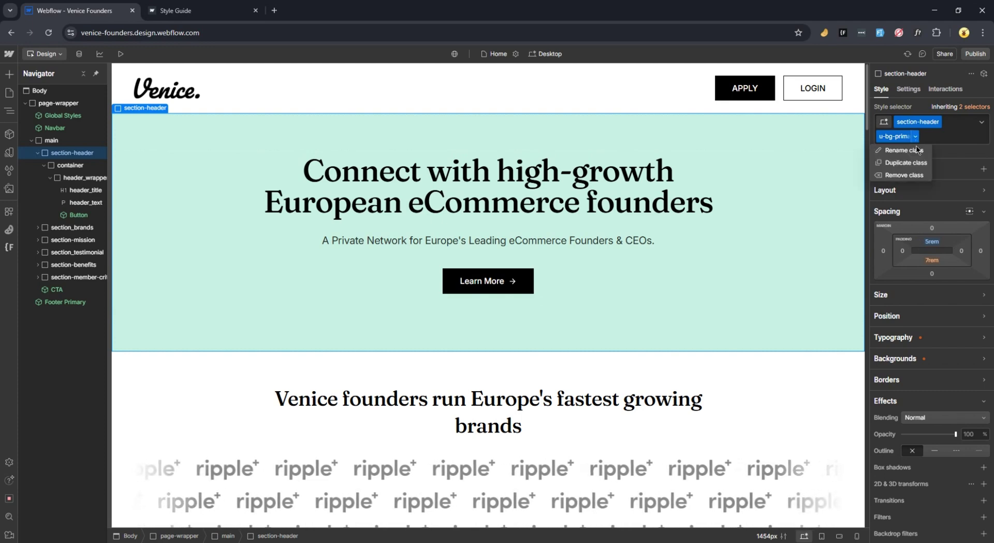
pyautogui.click(916, 176)
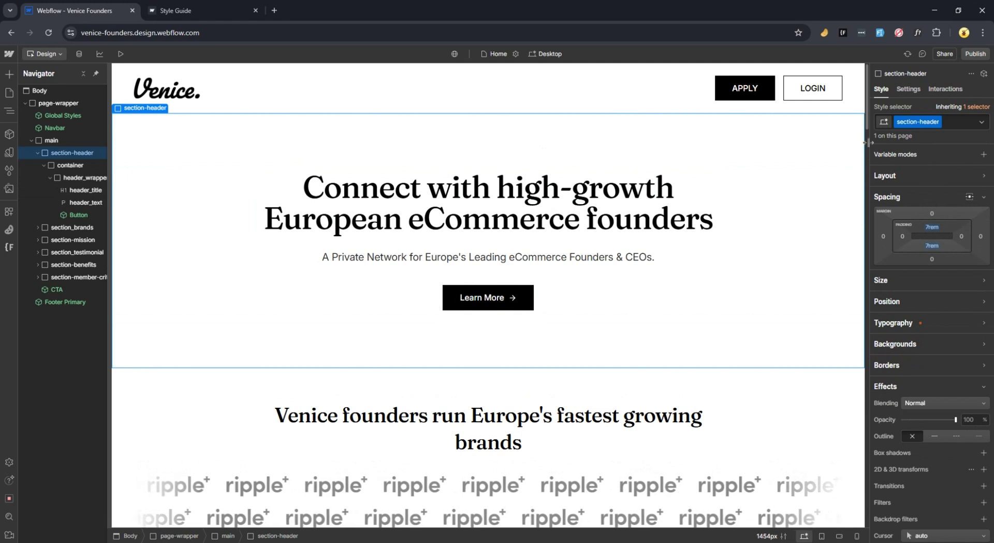
# - Reapply the u-bg-primary combo class to section-header and reset the combo's own top padding value
pyautogui.click(956, 122)
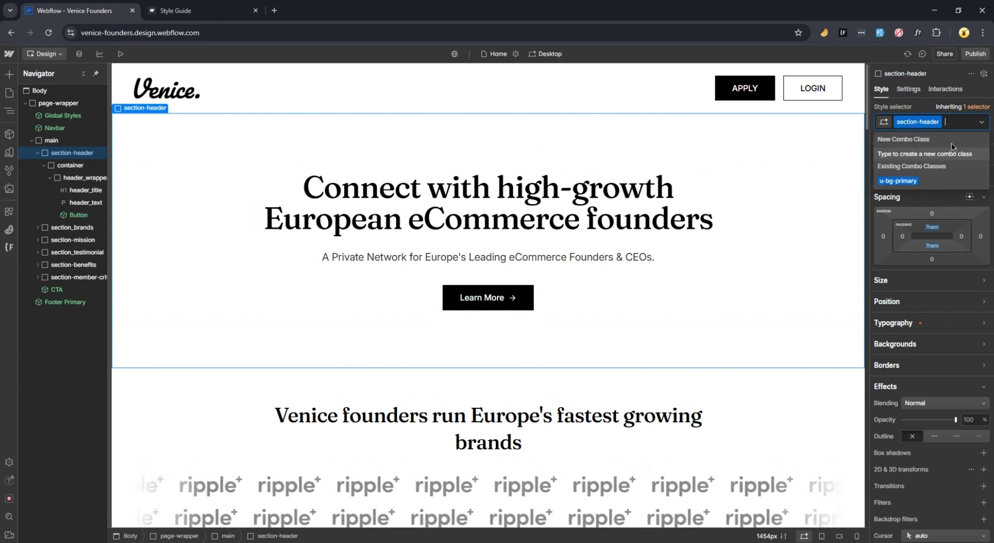
pyautogui.click(938, 181)
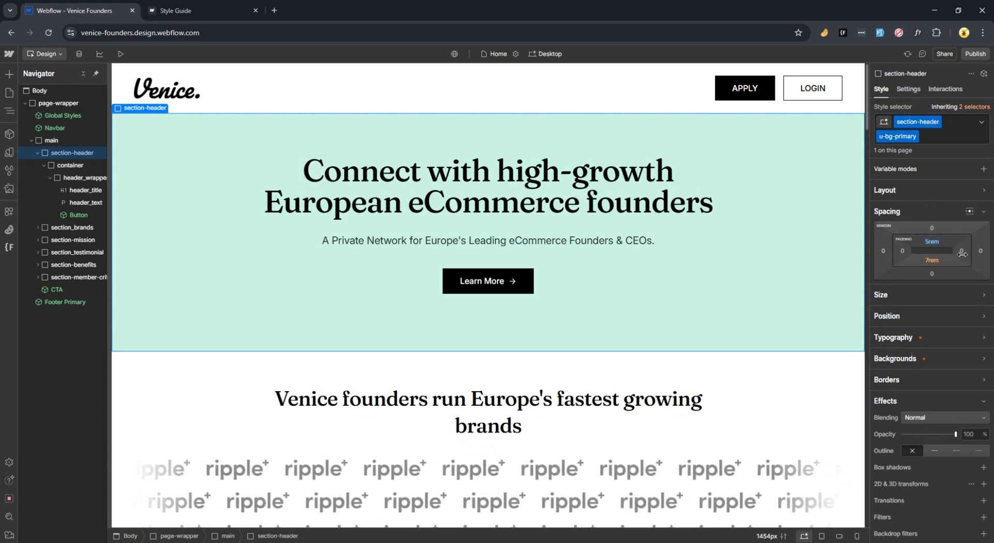
pyautogui.moveTo(934, 245)
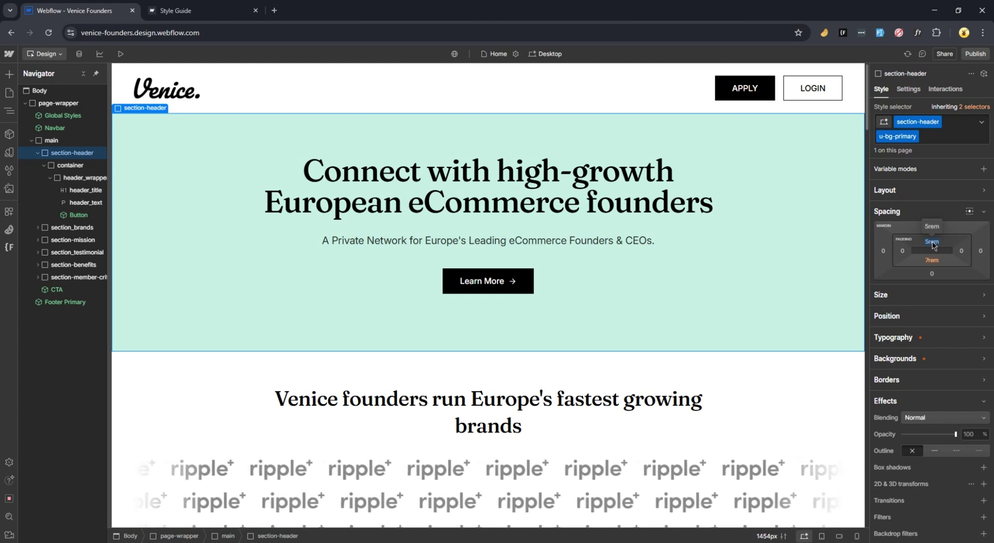
pyautogui.moveTo(934, 246); pyautogui.dragTo(934, 228)
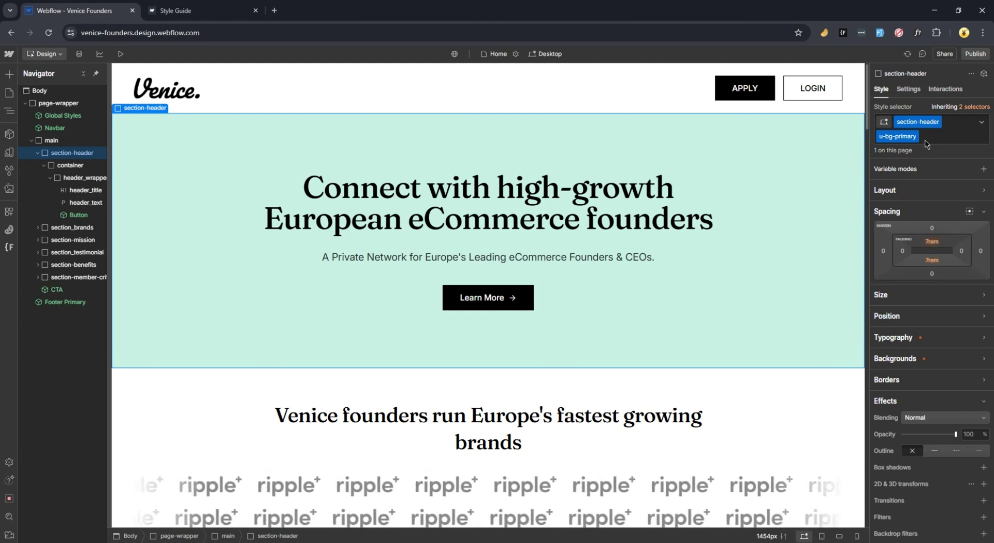
# - Set the top padding of the inherited base section-header class to 5 rem and return to the u-bg-primary combo
pyautogui.click(968, 108)
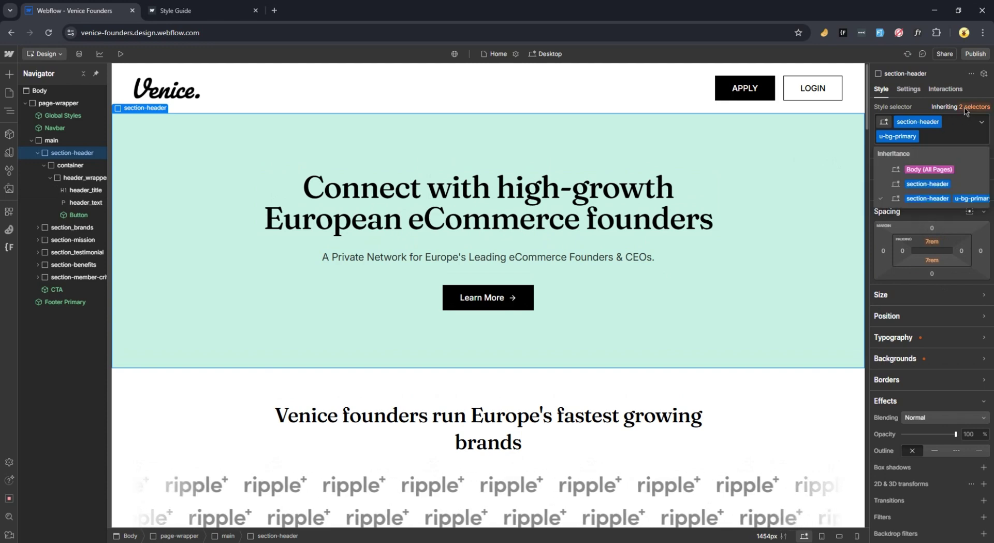
pyautogui.click(948, 185)
pyautogui.click(931, 231)
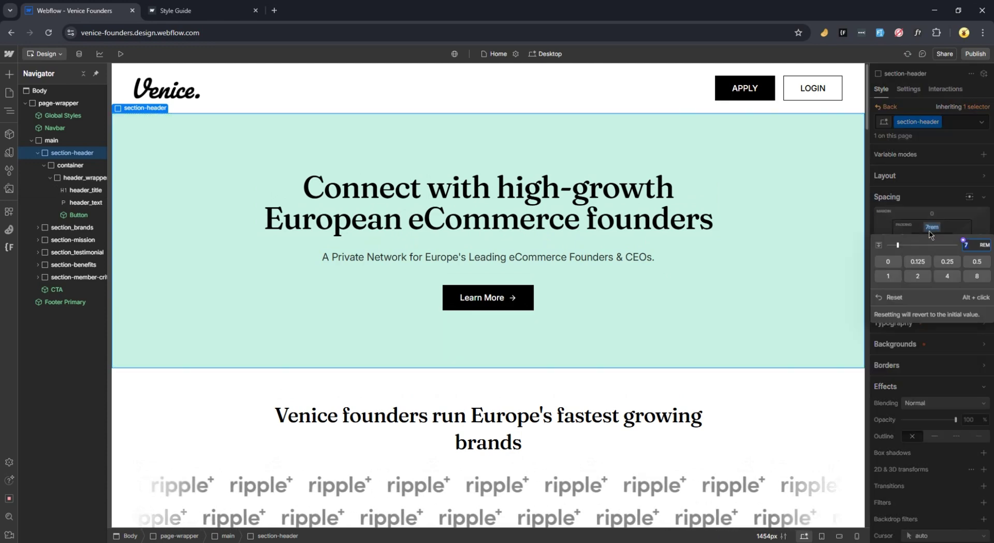
pyautogui.write('5')
pyautogui.press('Return')
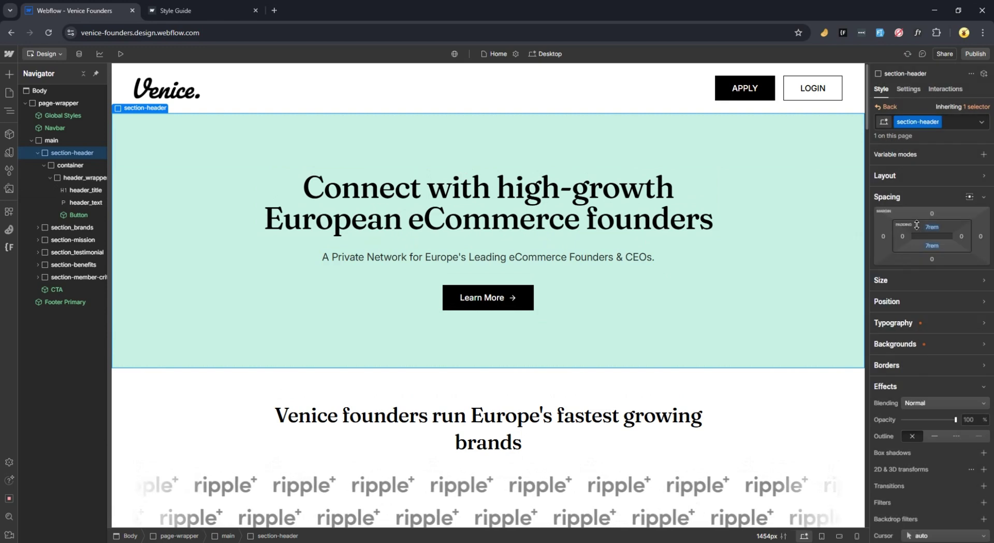
pyautogui.click(891, 107)
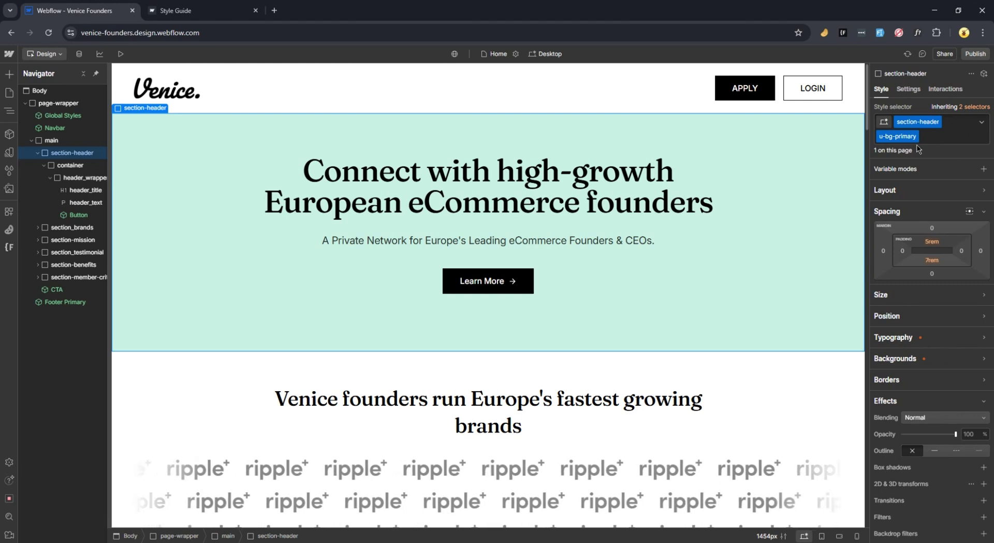
# - Add the global u-font-secondary combo class to section-header after u-bg-primary
pyautogui.click(949, 134)
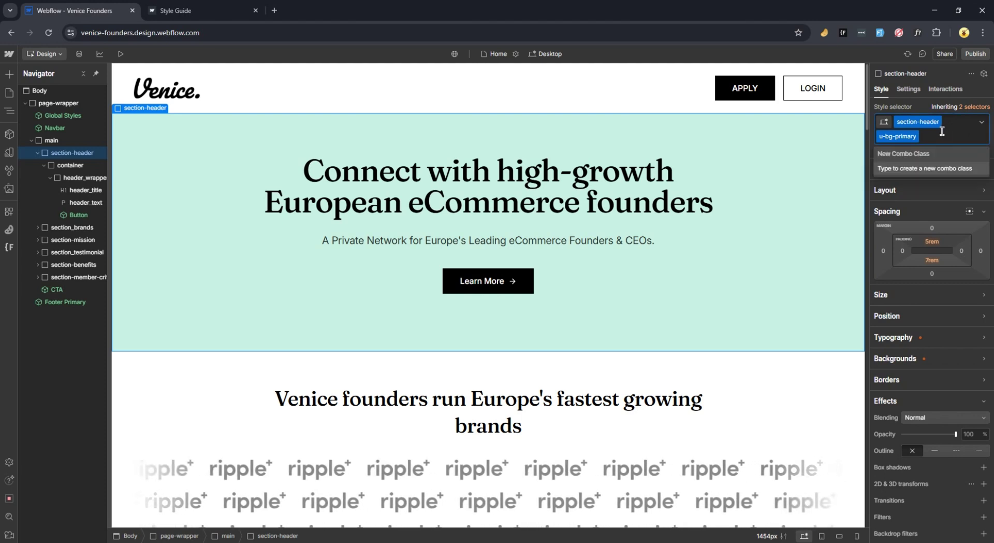
pyautogui.write('u-fon')
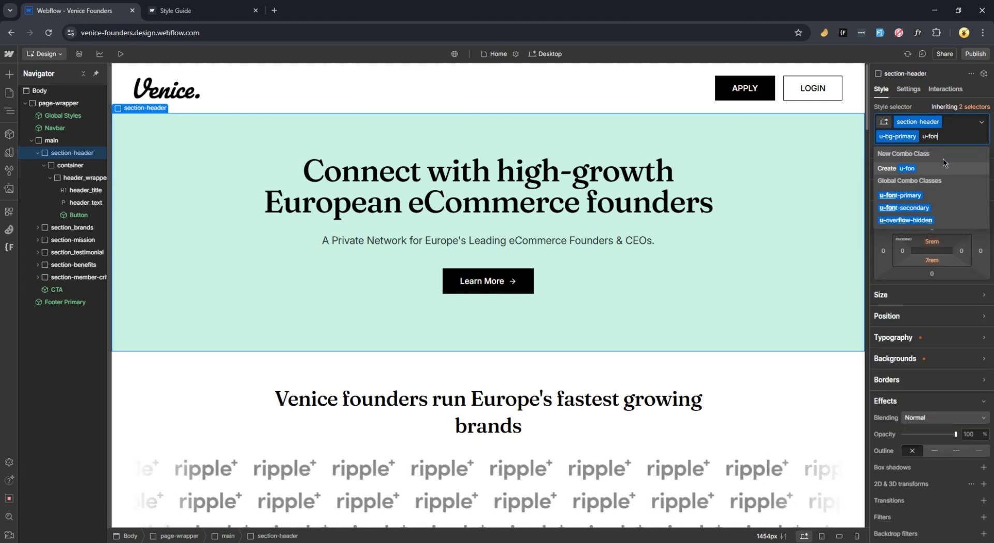
pyautogui.click(934, 207)
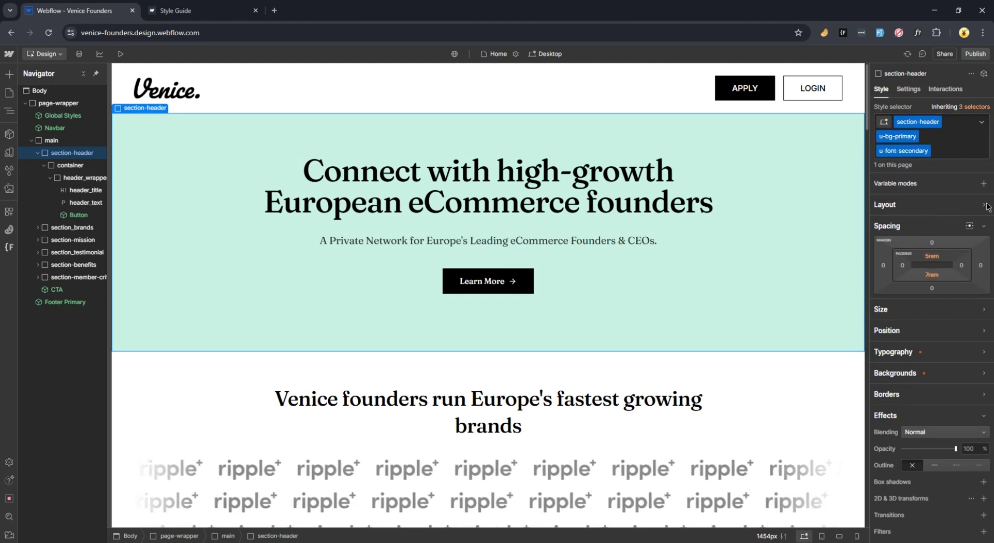
# - Set the base section-header class's top padding to 7 rem through the inherited selectors and return to the three-class combo
pyautogui.click(965, 107)
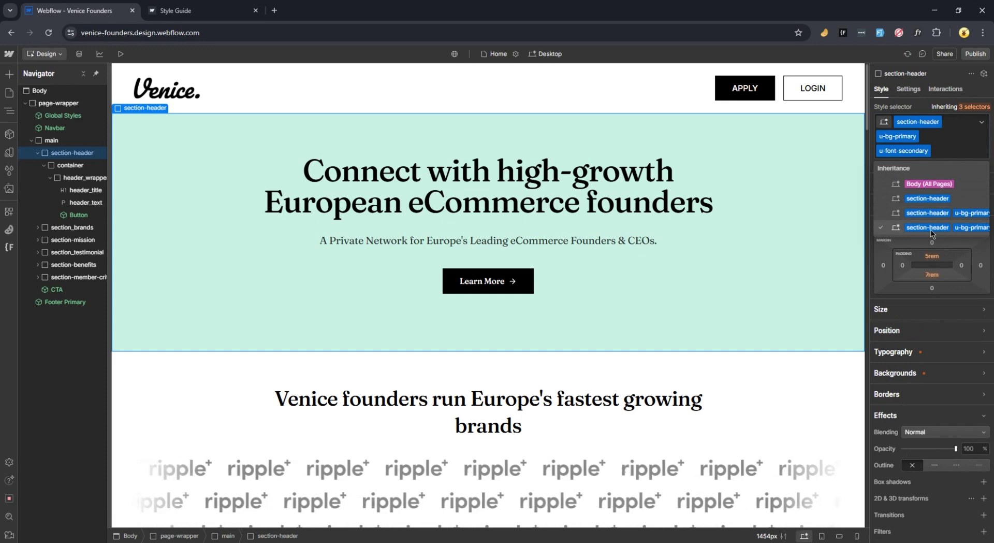
pyautogui.click(940, 199)
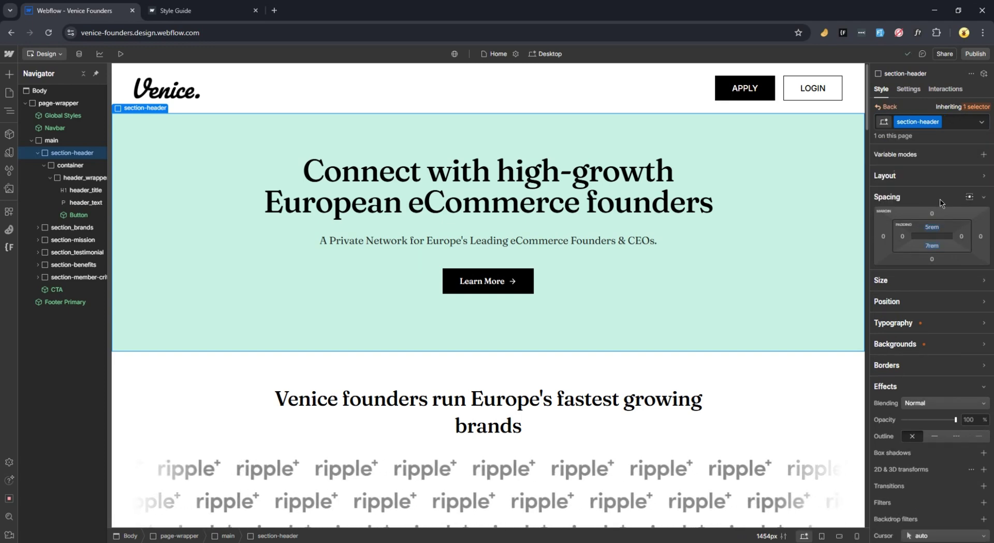
pyautogui.click(935, 231)
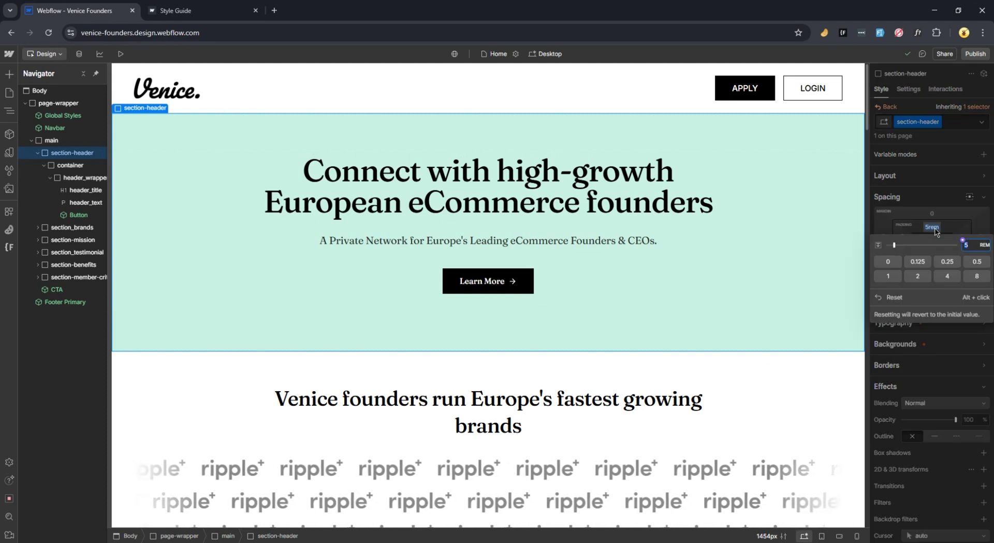
pyautogui.press('Return')
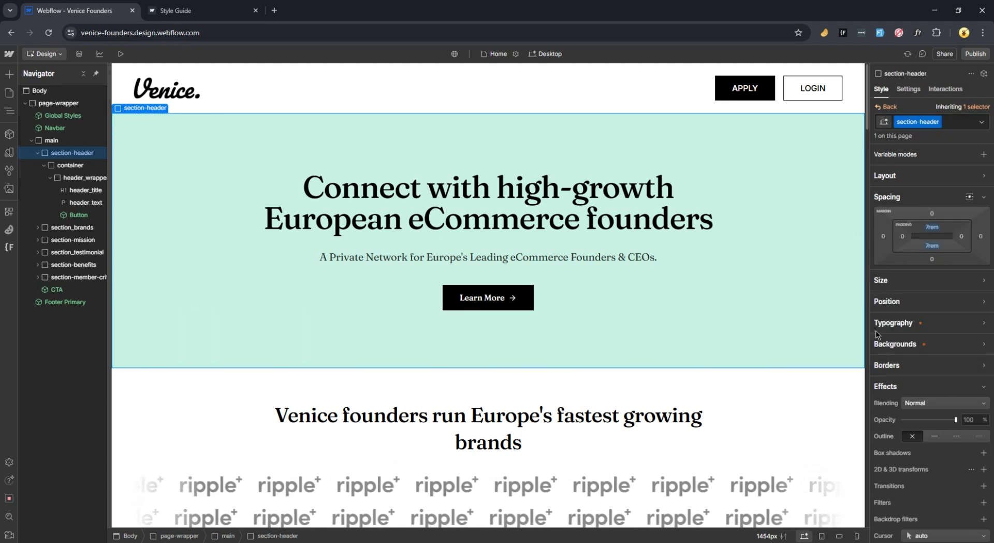
pyautogui.click(888, 108)
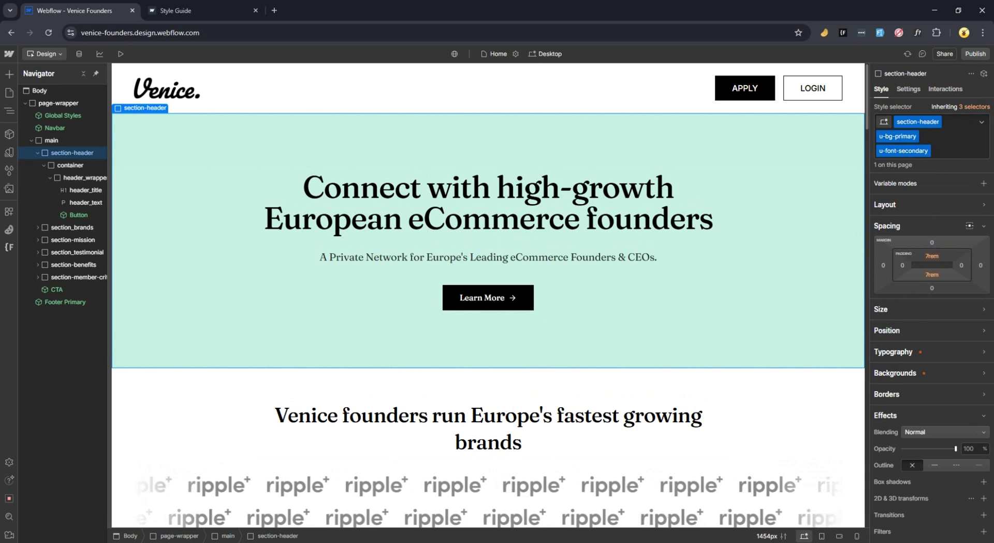
# - Switch to the Mobile (L) breakpoint and open the base section-header class among the inherited selectors
pyautogui.click(839, 535)
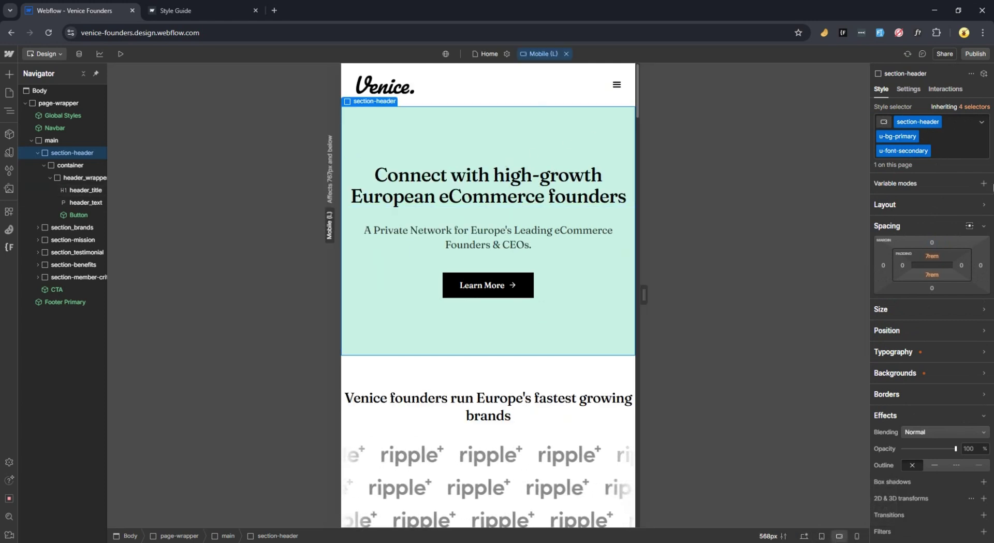
pyautogui.click(971, 109)
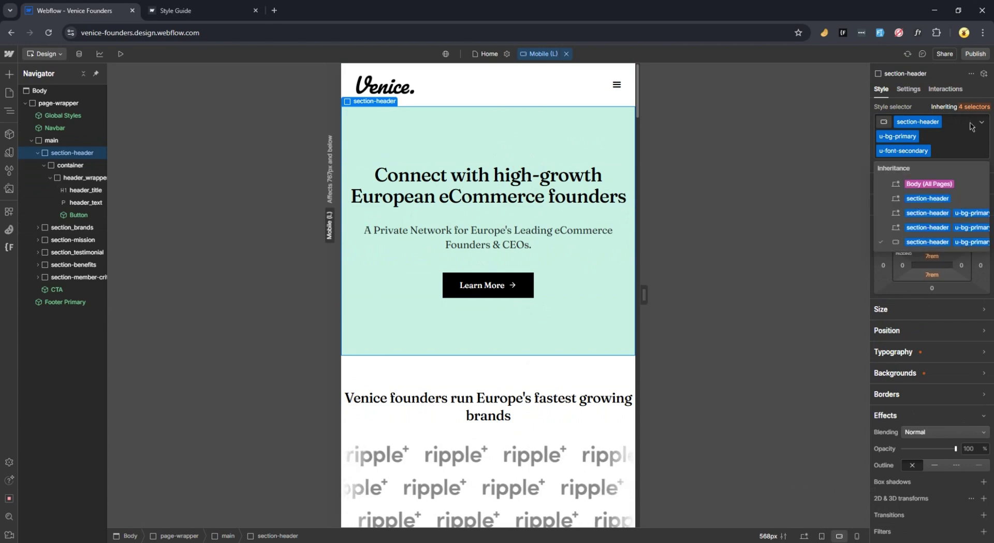
pyautogui.click(937, 199)
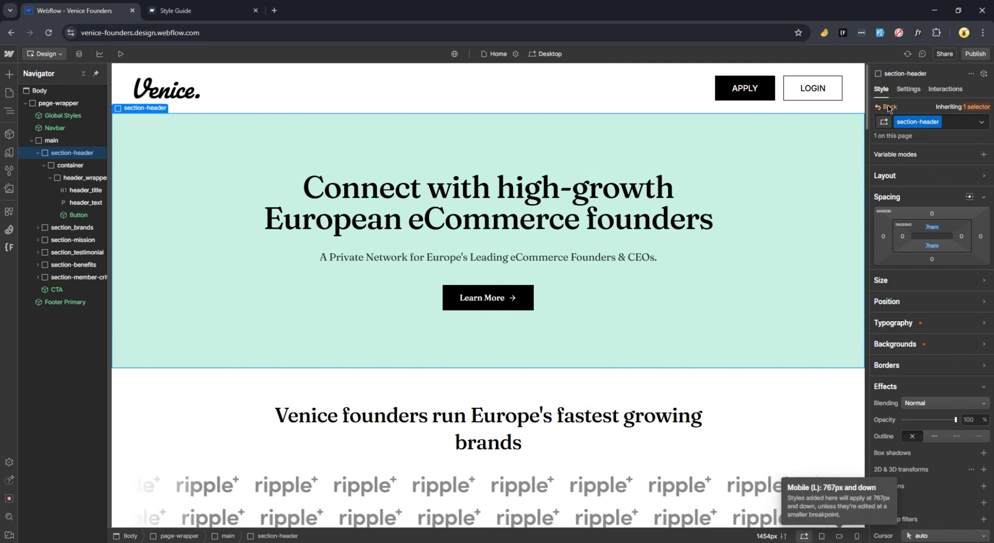
# - From the Mobile (L) breakpoint, set the inherited base section-header class's top and bottom padding to 5 rem and return to the combo
pyautogui.click(839, 535)
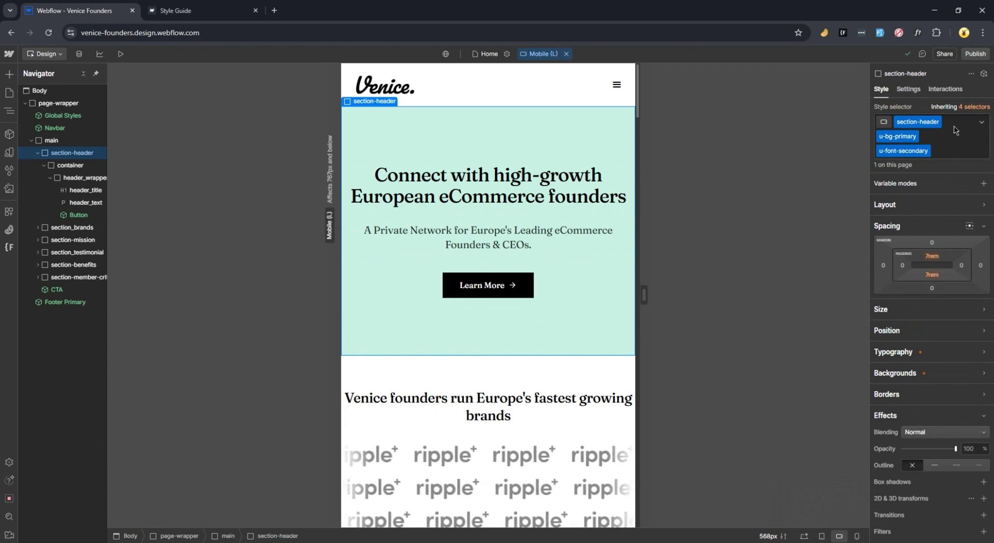
pyautogui.click(967, 107)
pyautogui.click(932, 198)
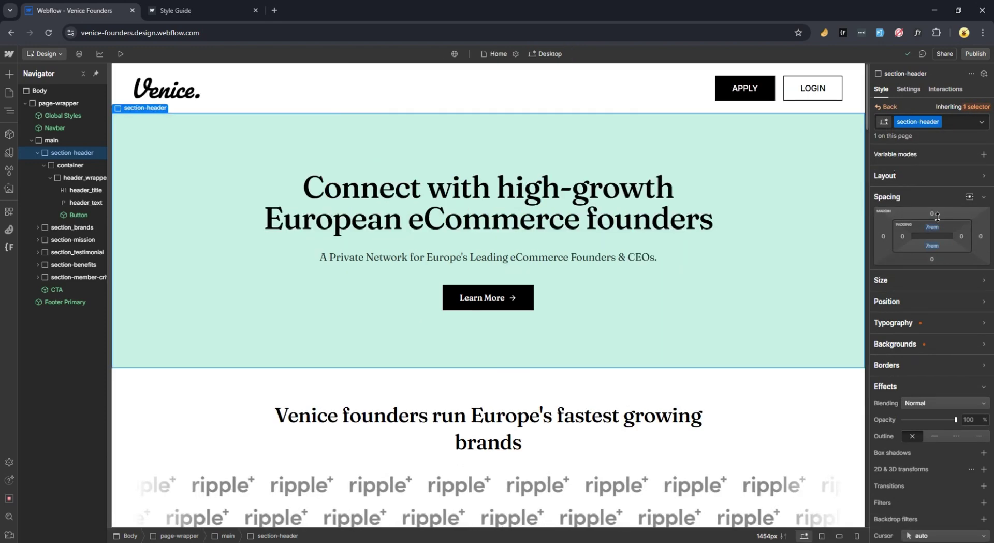
pyautogui.click(935, 226)
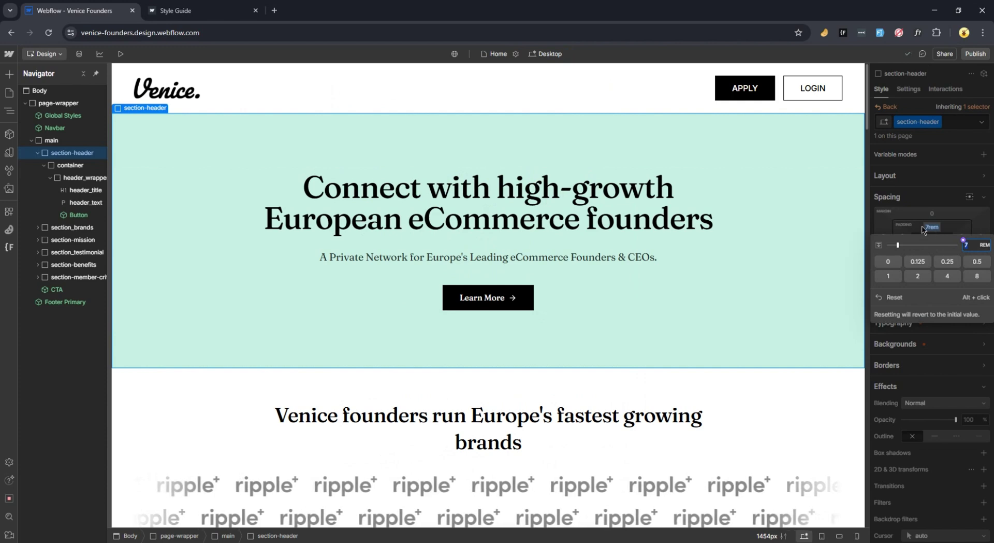
pyautogui.write('5')
pyautogui.press('Return')
pyautogui.click(937, 246)
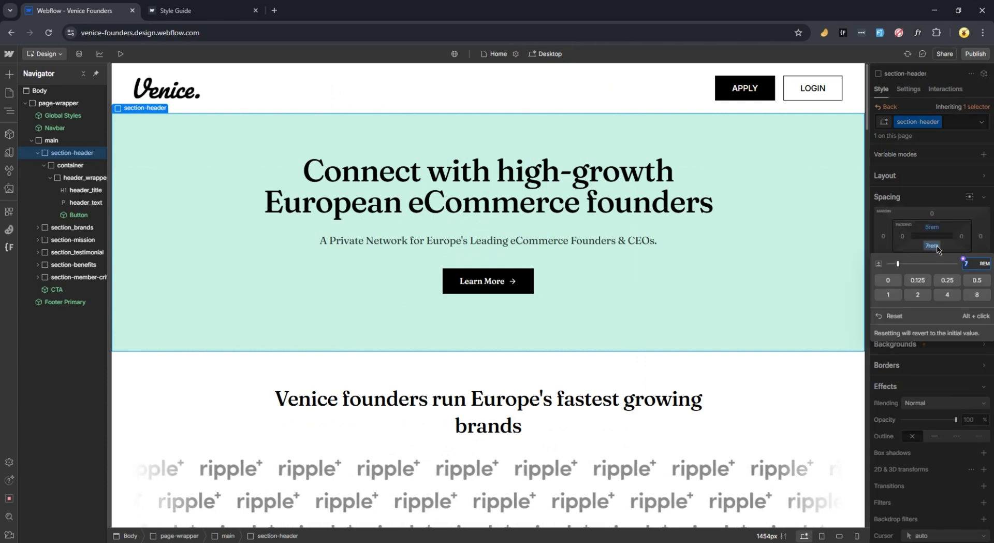
pyautogui.write('5')
pyautogui.press('Return')
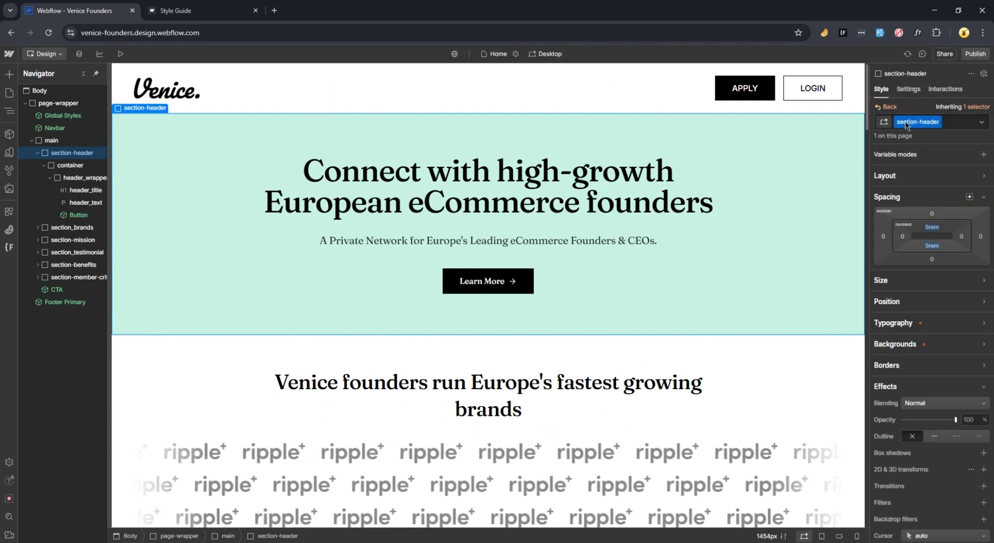
pyautogui.click(891, 107)
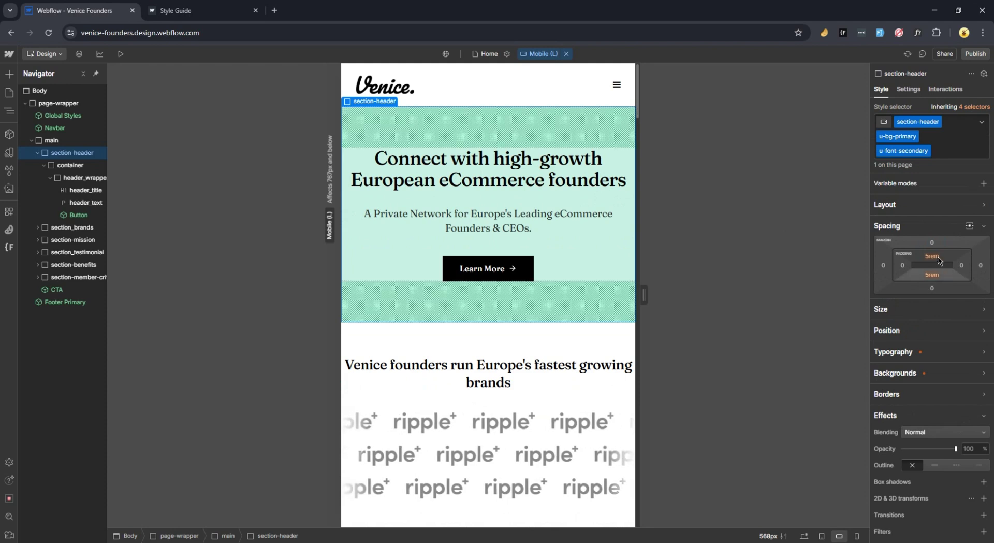
# - Return to the Desktop breakpoint and remove the u-font-secondary and u-bg-primary combo classes from section-header
pyautogui.click(803, 535)
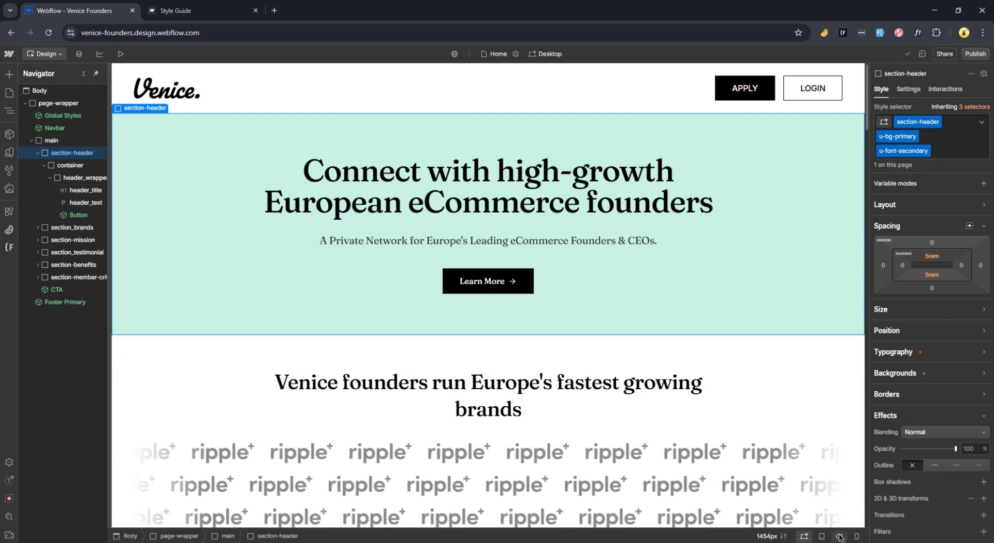
pyautogui.click(928, 151)
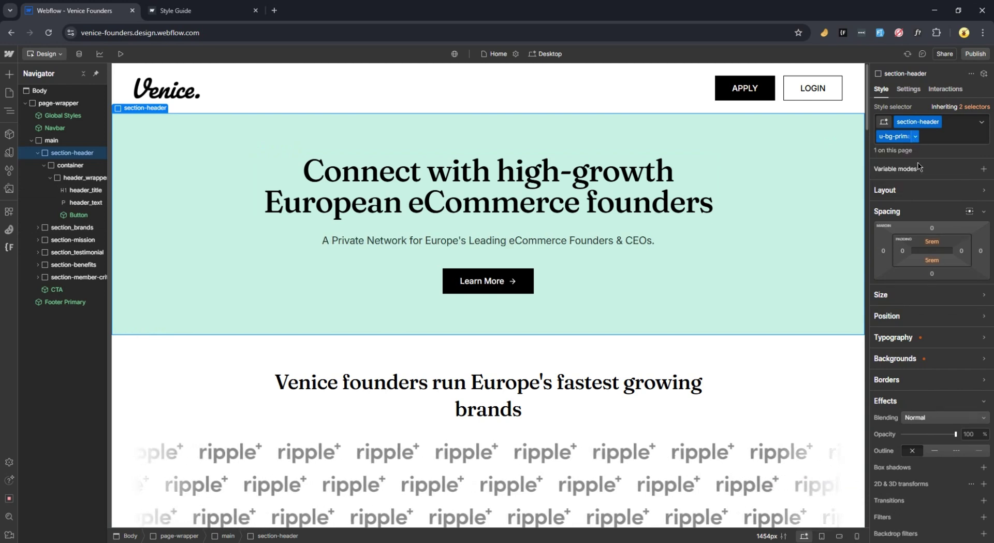
pyautogui.click(916, 136)
pyautogui.click(915, 176)
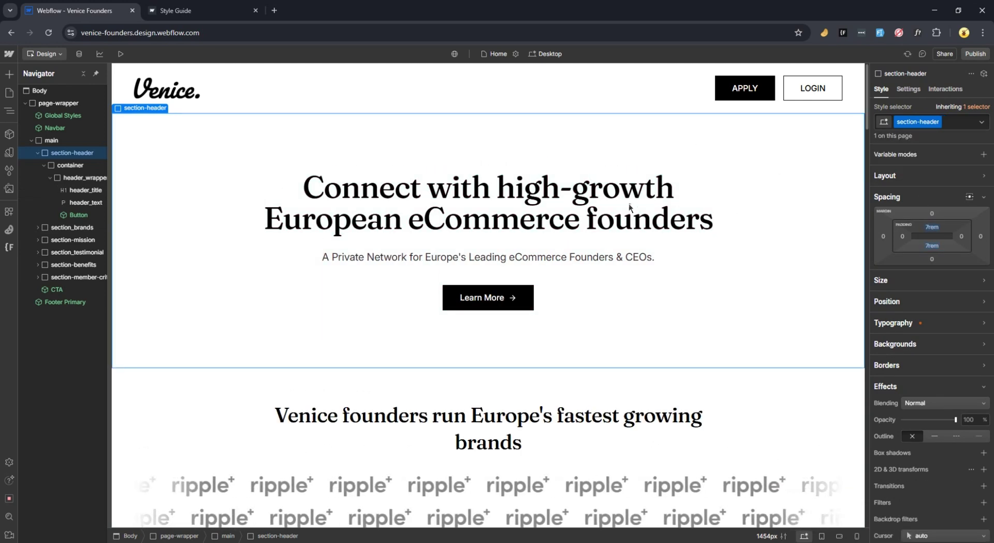
# - Add a custom attribute to section-header named class with the value u-bg-primary
pyautogui.click(909, 89)
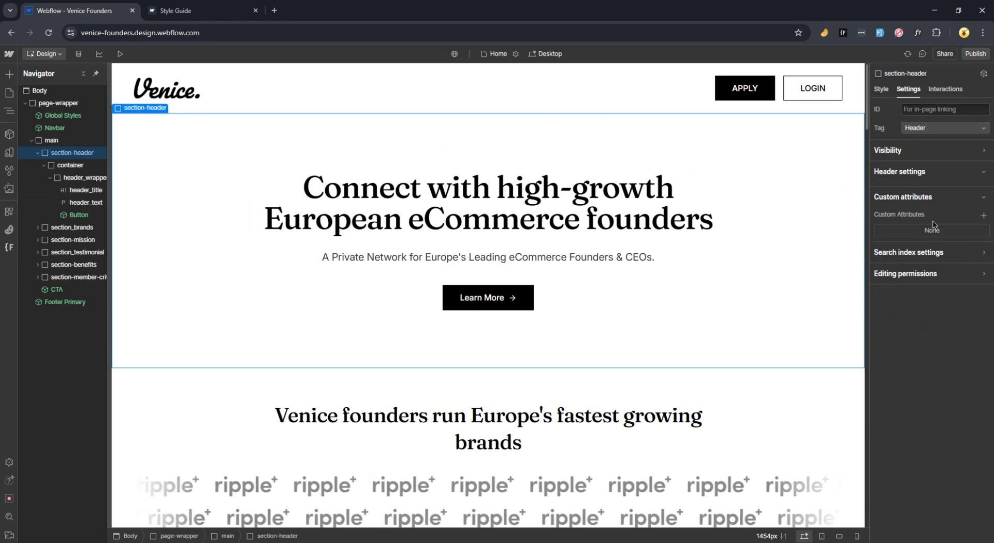
pyautogui.click(984, 215)
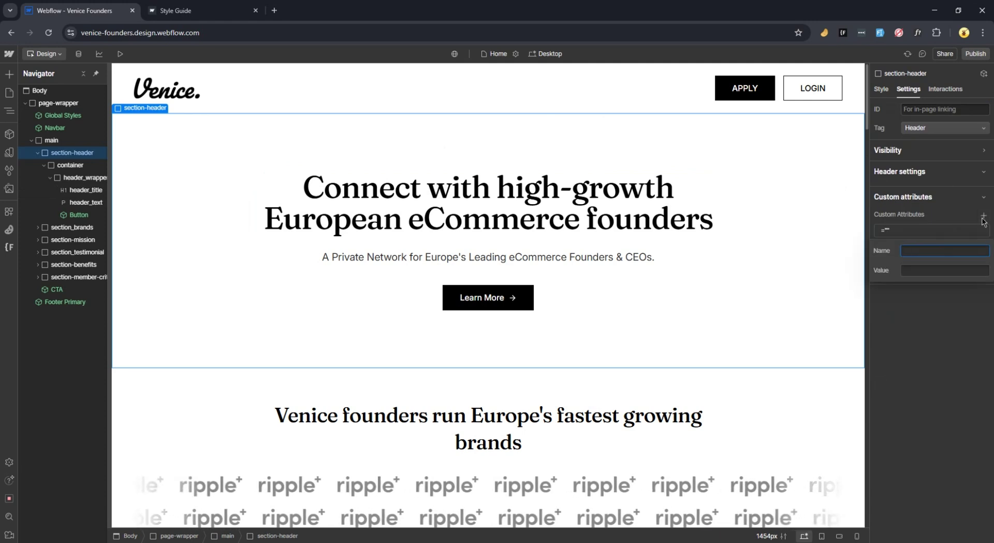
pyautogui.write('class')
pyautogui.click(928, 271)
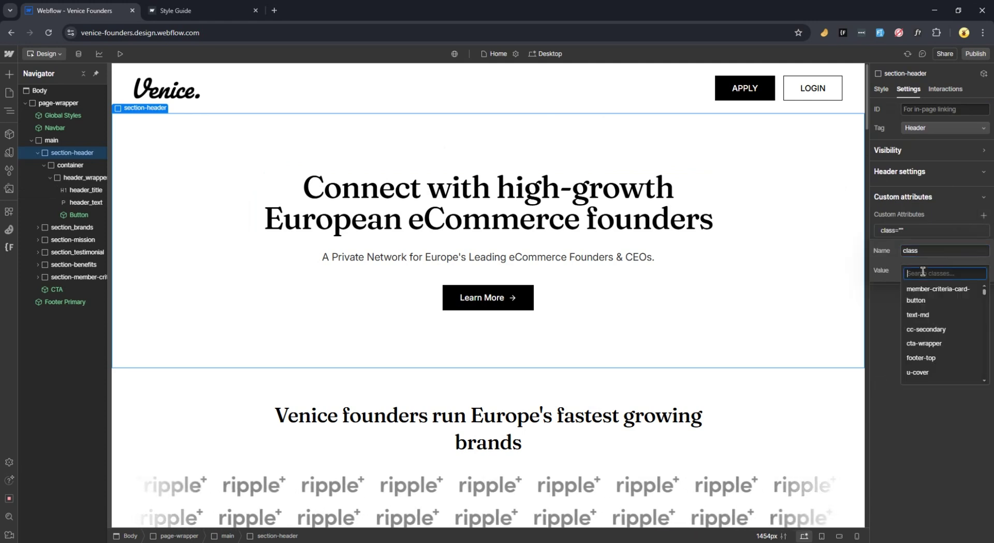
pyautogui.write('u-')
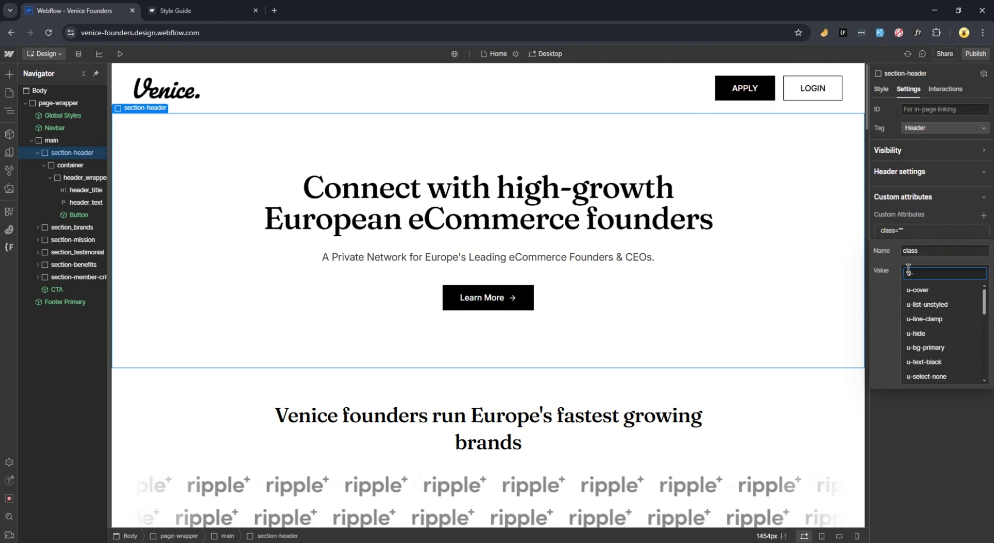
pyautogui.write('bg')
pyautogui.click(923, 290)
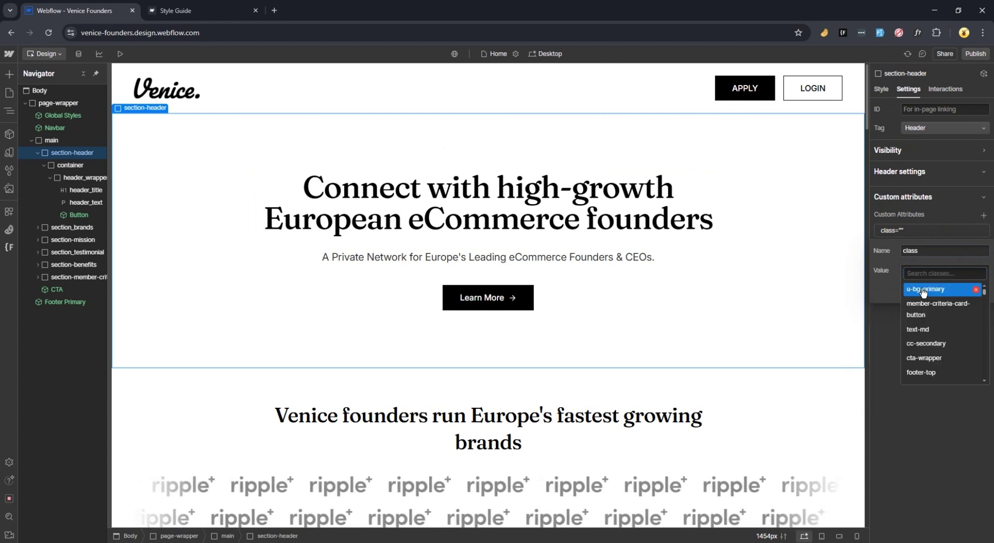
pyautogui.click(932, 422)
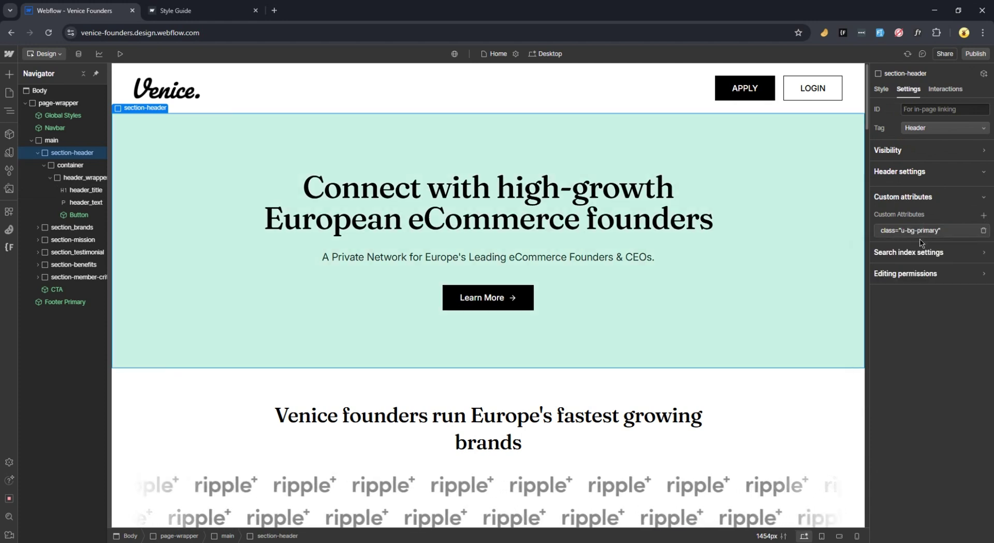
# - Set the section-header class's top padding to 8 rem directly on the Desktop breakpoint
pyautogui.click(881, 89)
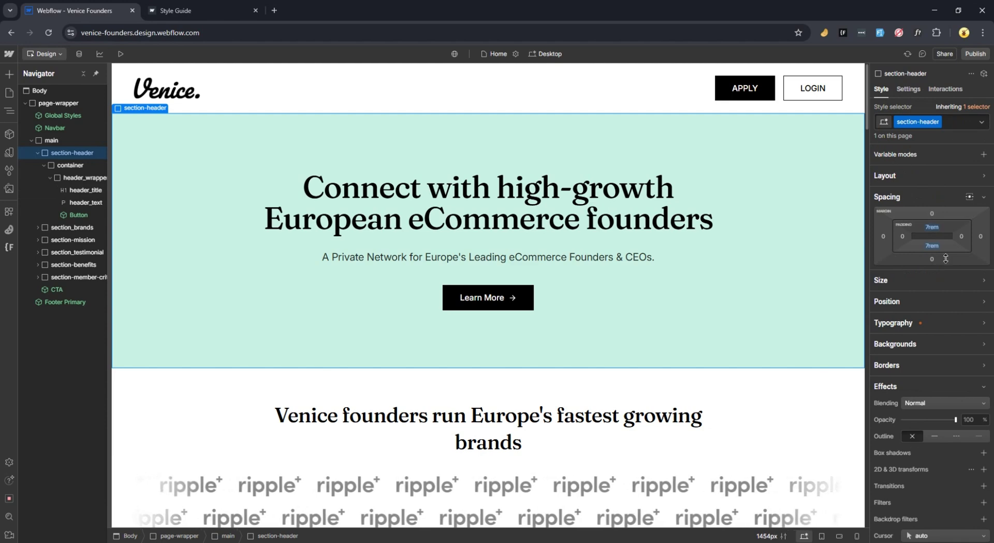
pyautogui.click(935, 230)
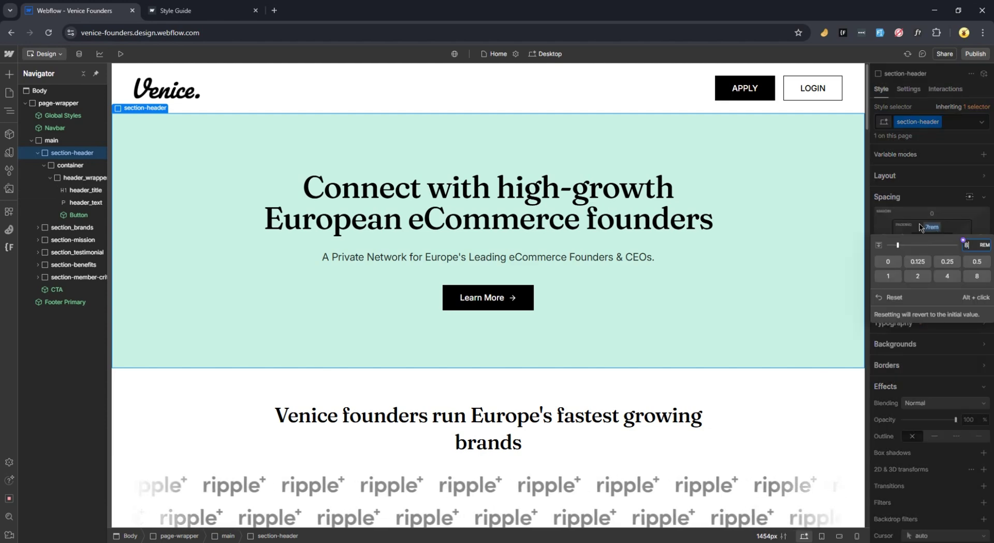
pyautogui.press('Return')
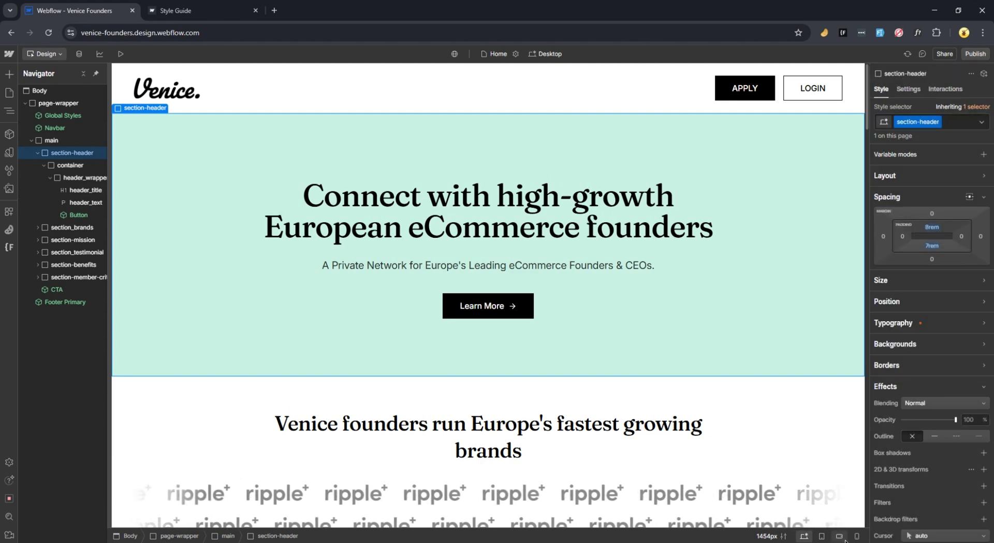
# - On the Mobile (L) breakpoint, set the section-header class's top padding to 5 rem
pyautogui.click(840, 536)
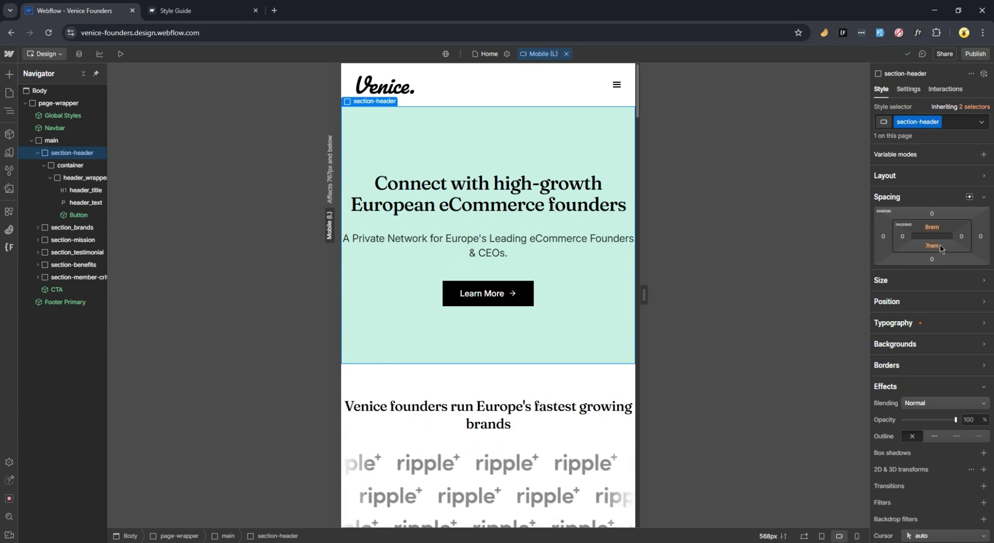
pyautogui.click(933, 229)
pyautogui.write('5')
pyautogui.press('Return')
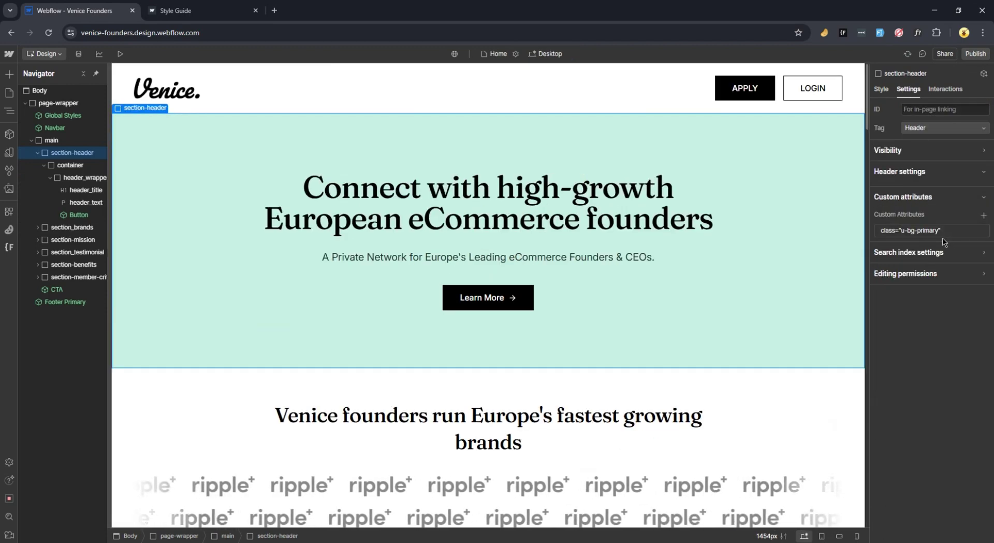
# - Add the section-badge, header-text and section-member-criteria classes to section-header's custom class attribute alongside u-bg-primary
pyautogui.click(941, 231)
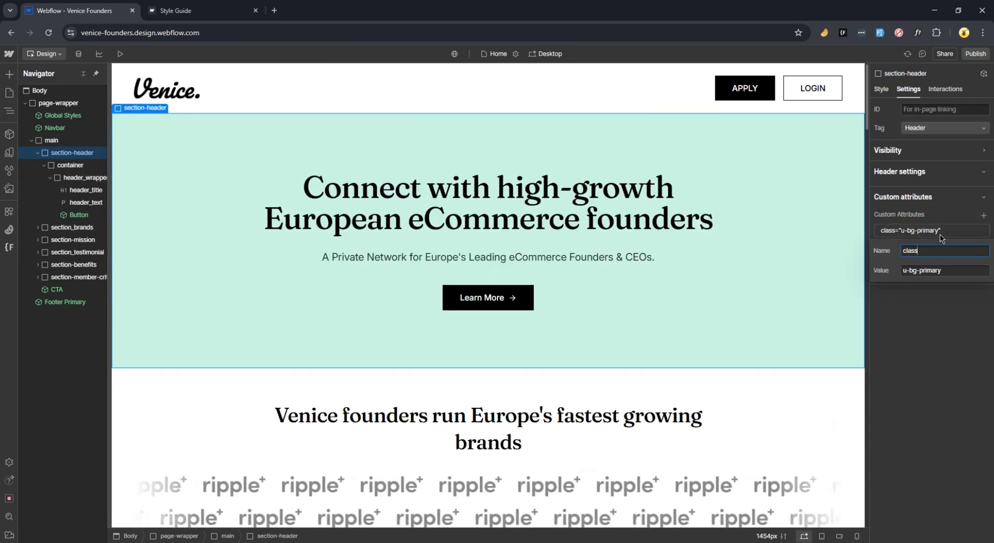
pyautogui.click(933, 270)
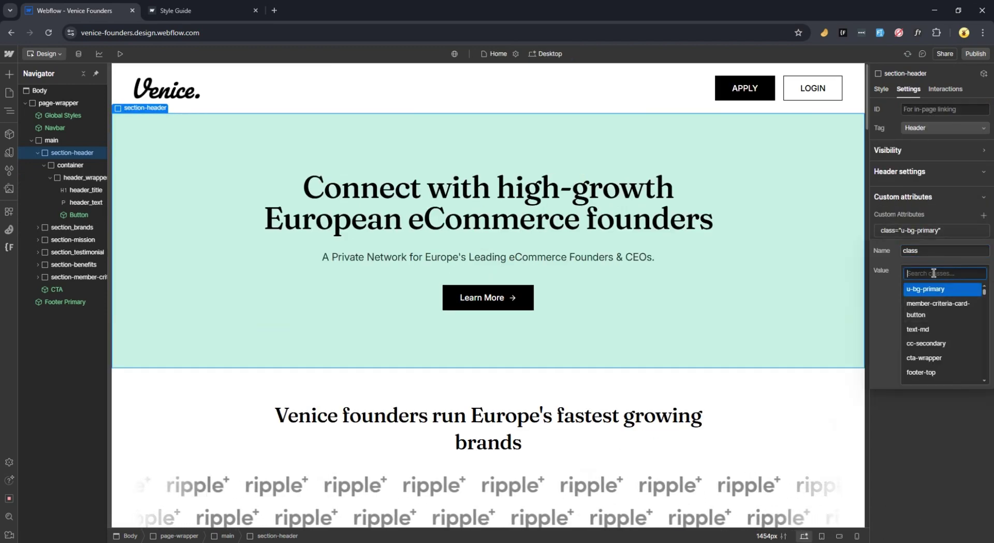
pyautogui.scroll(-3, 940, 324)
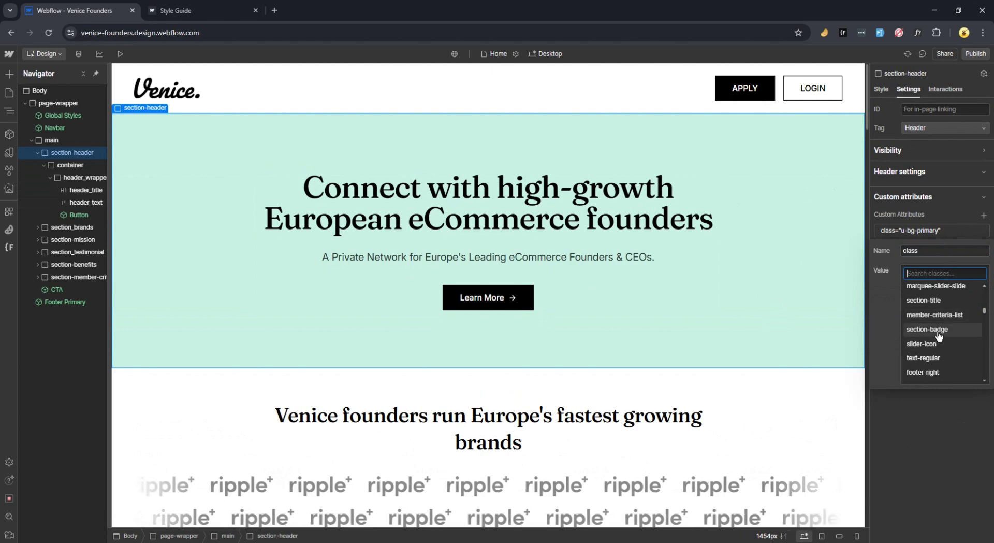
pyautogui.click(939, 331)
pyautogui.scroll(-2, 945, 353)
pyautogui.click(951, 362)
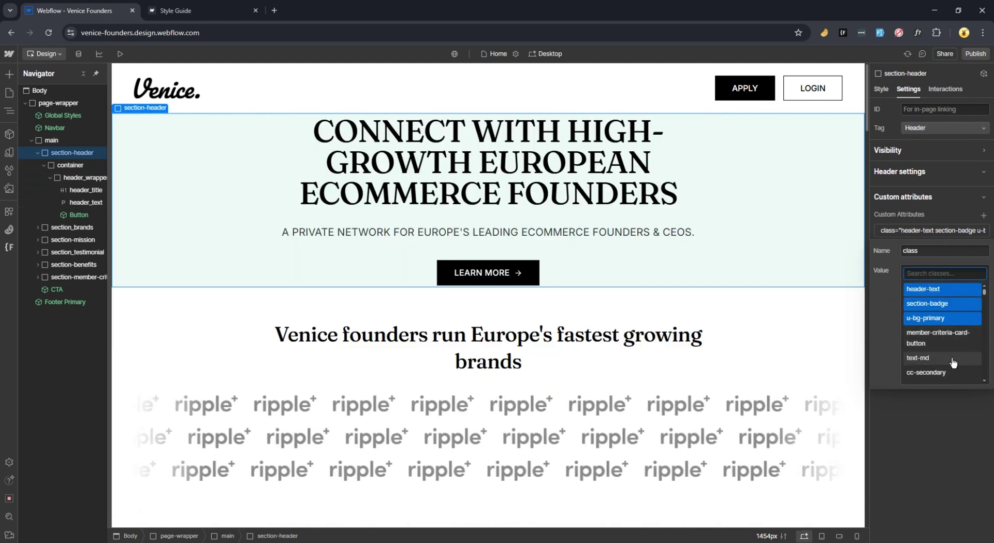
pyautogui.scroll(-2, 953, 363)
pyautogui.click(941, 367)
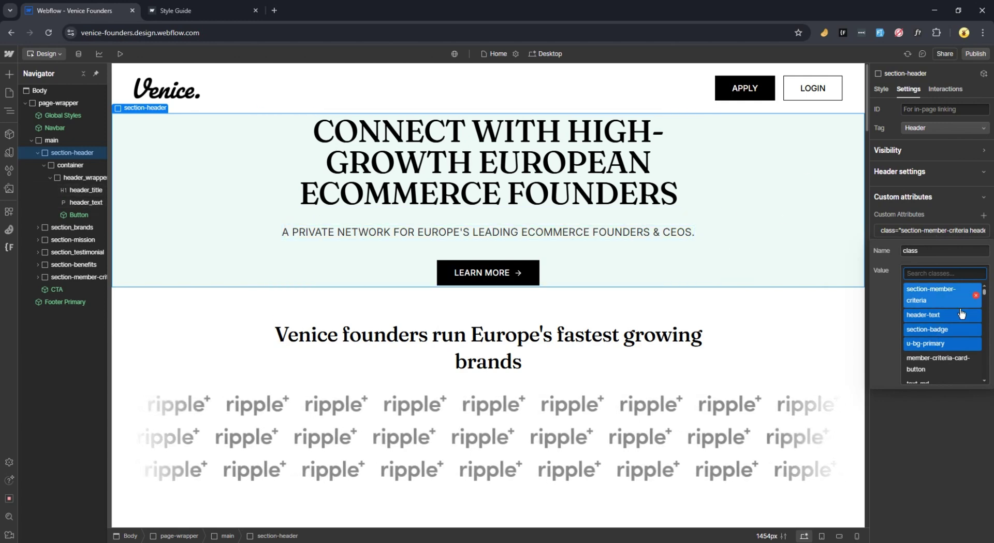
# - Remove section-member-criteria, header-text, section-badge and u-bg-primary from section-header's custom class attribute so its value is empty
pyautogui.click(940, 294)
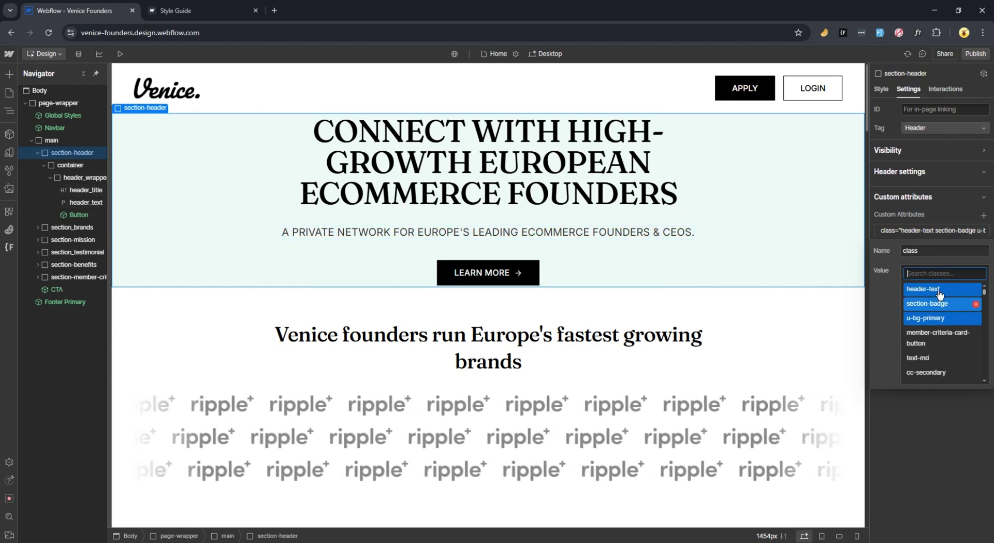
pyautogui.click(940, 290)
pyautogui.click(941, 290)
pyautogui.scroll(-1, 957, 348)
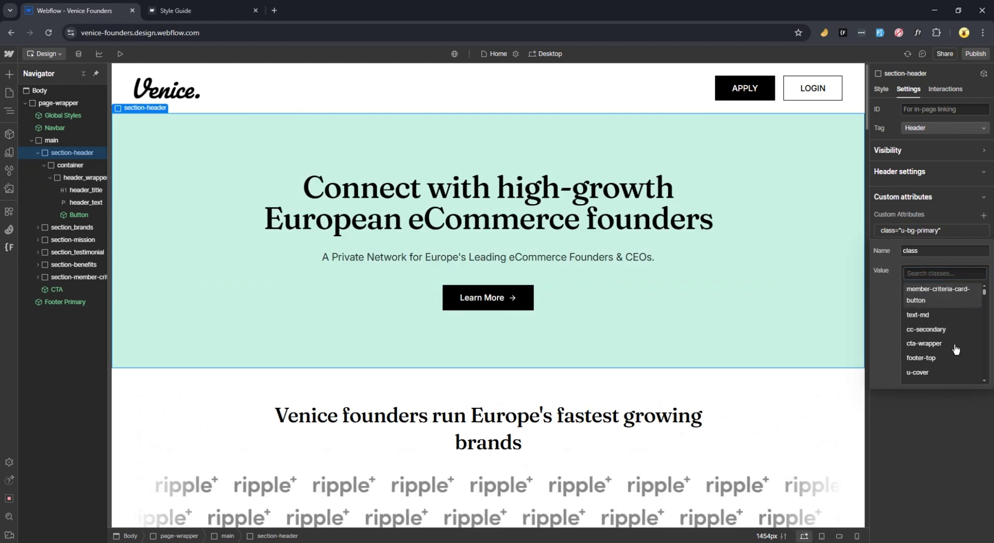
pyautogui.press('BackSpace')
pyautogui.click(947, 428)
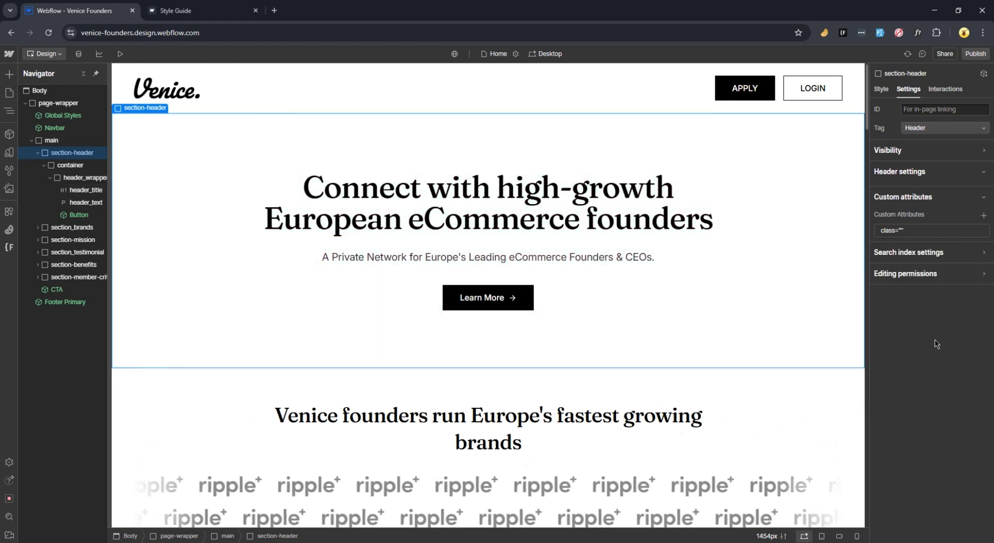
# - Open section-header's empty custom class attribute for editing
pyautogui.click(930, 230)
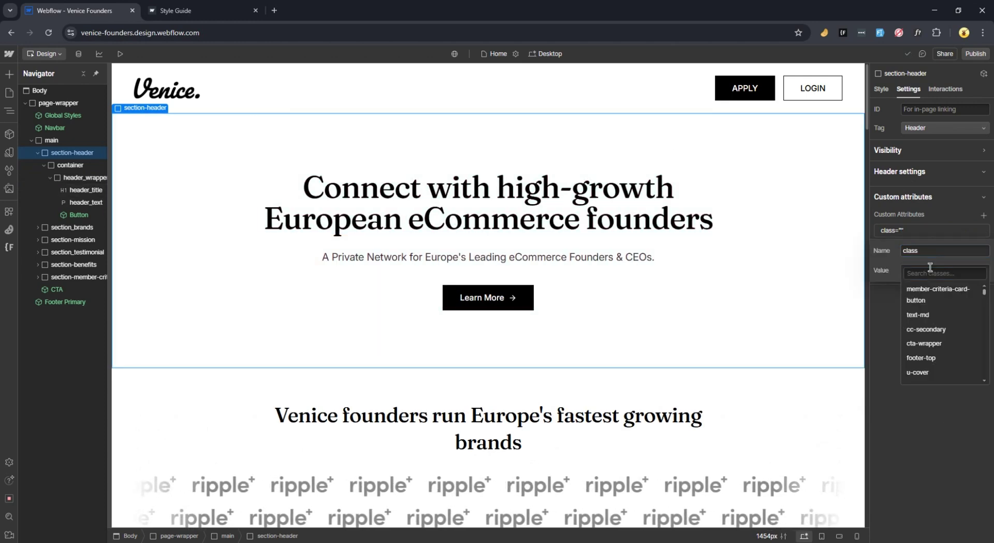